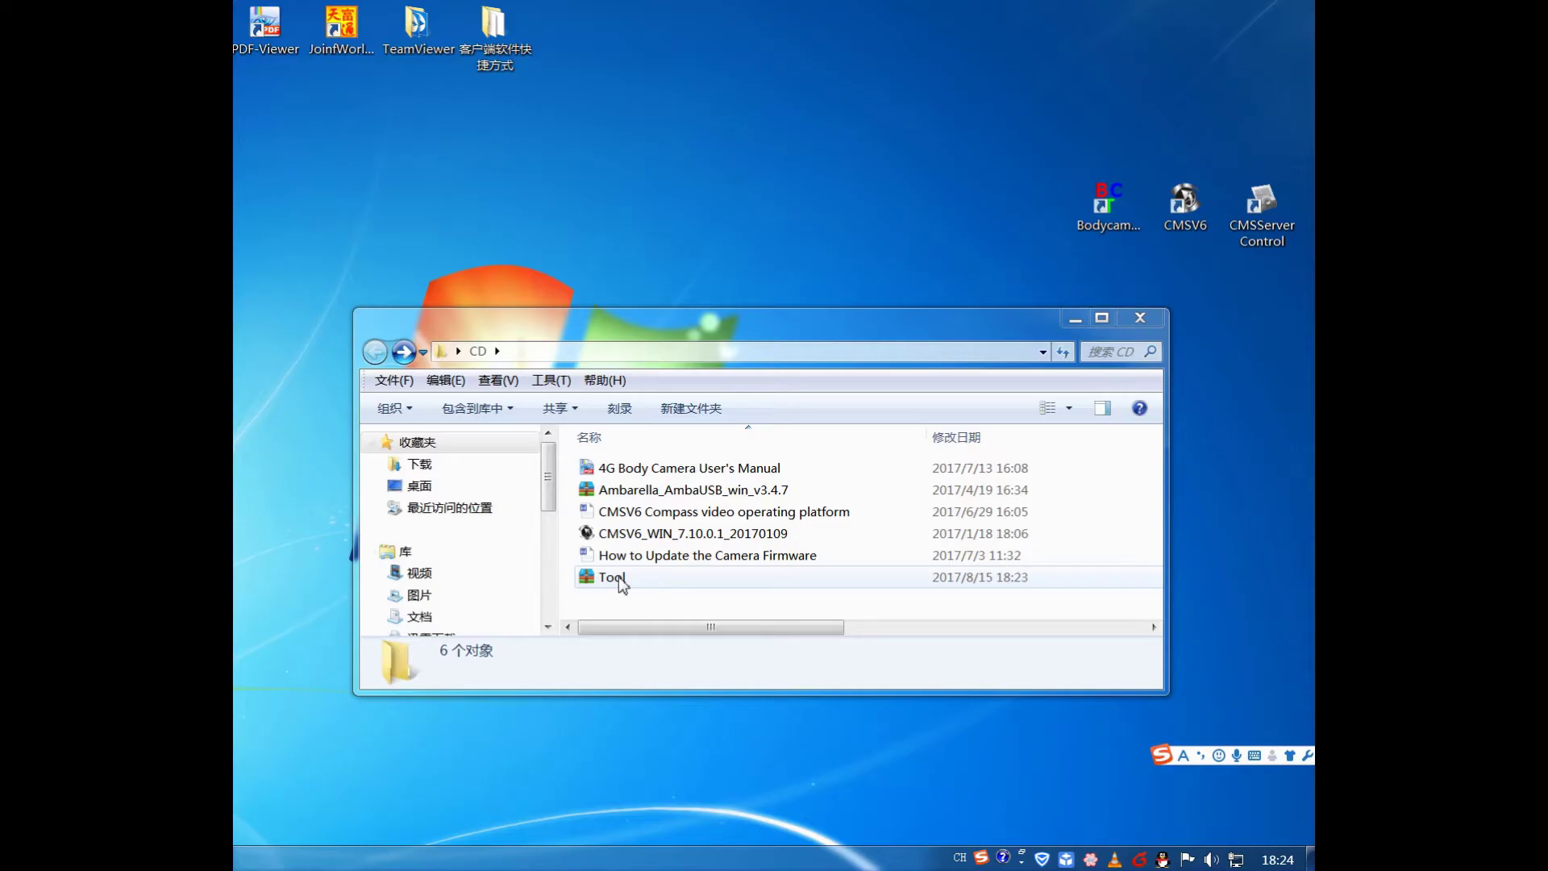
Step: Extract Tool.zip into the CD folder using 2345好压
left_click(618, 577)
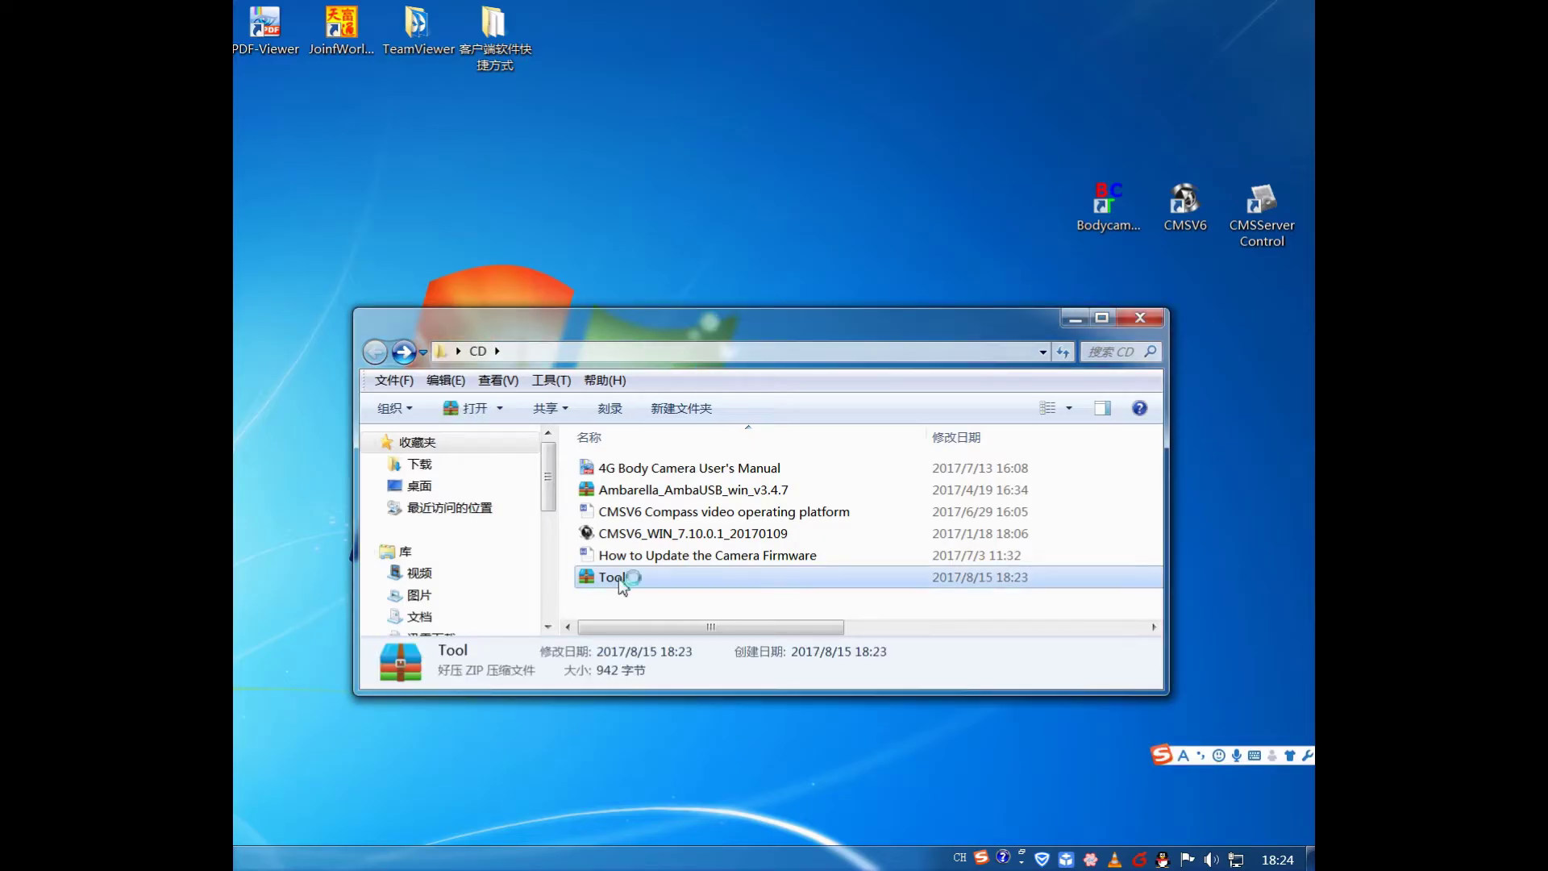
key("Return")
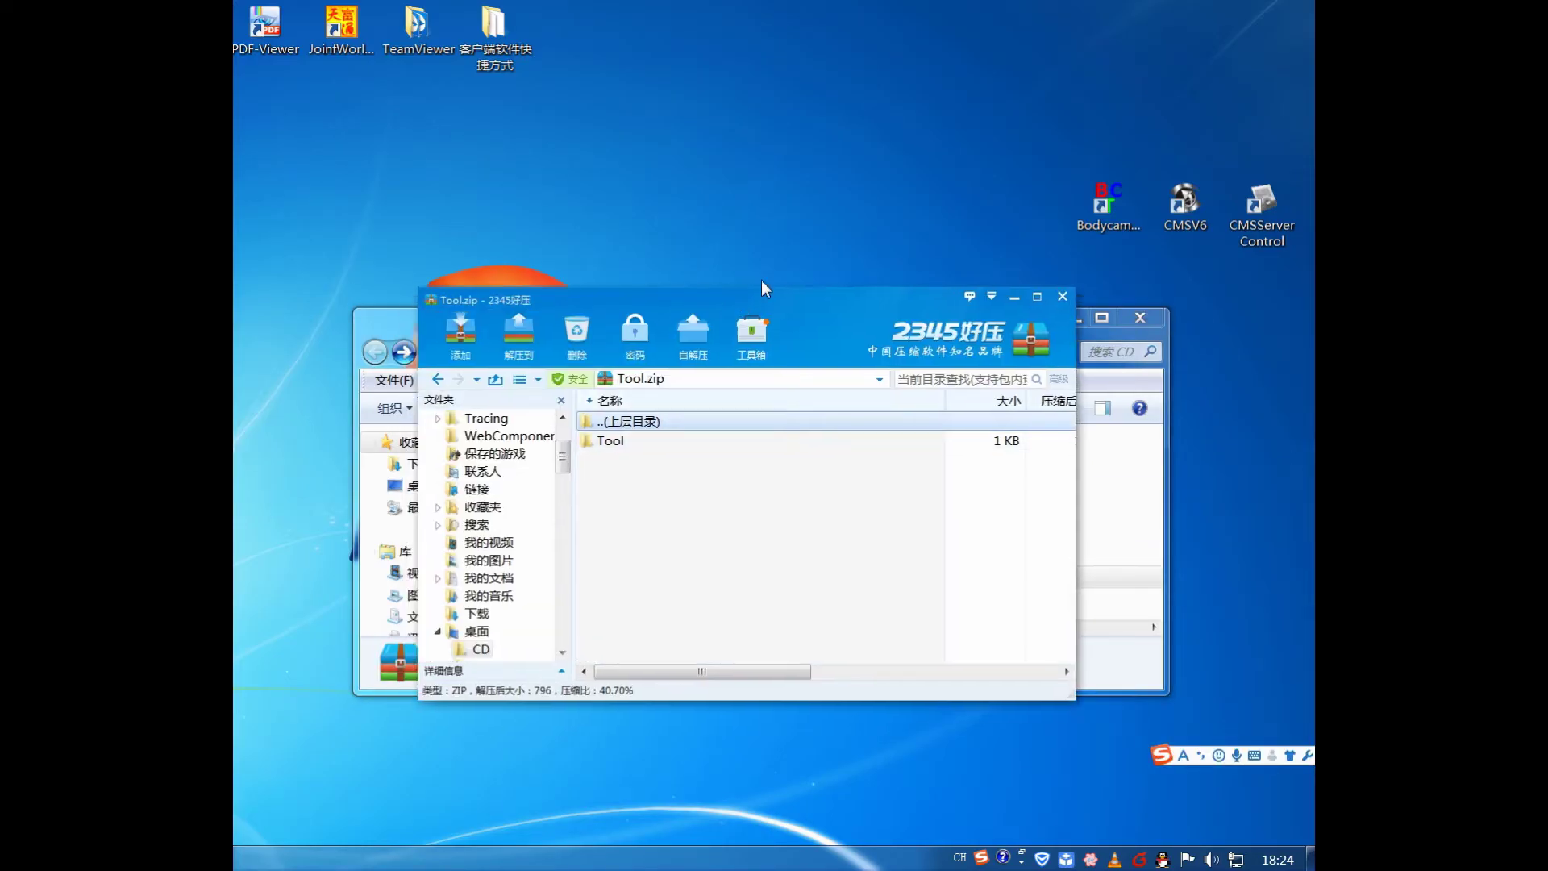
left_click(554, 295)
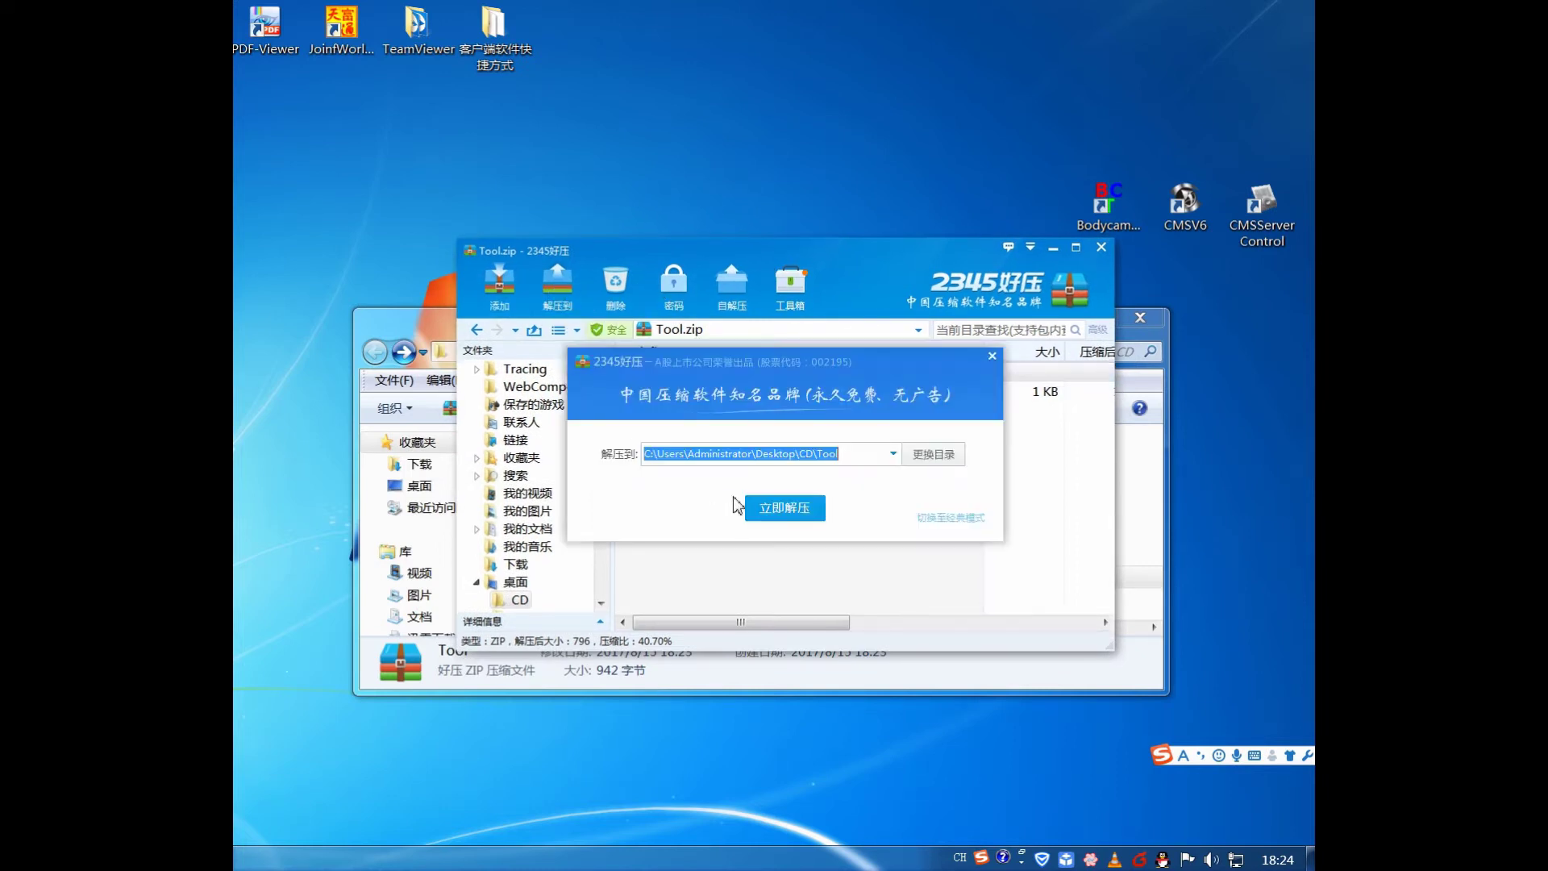
left_click(786, 510)
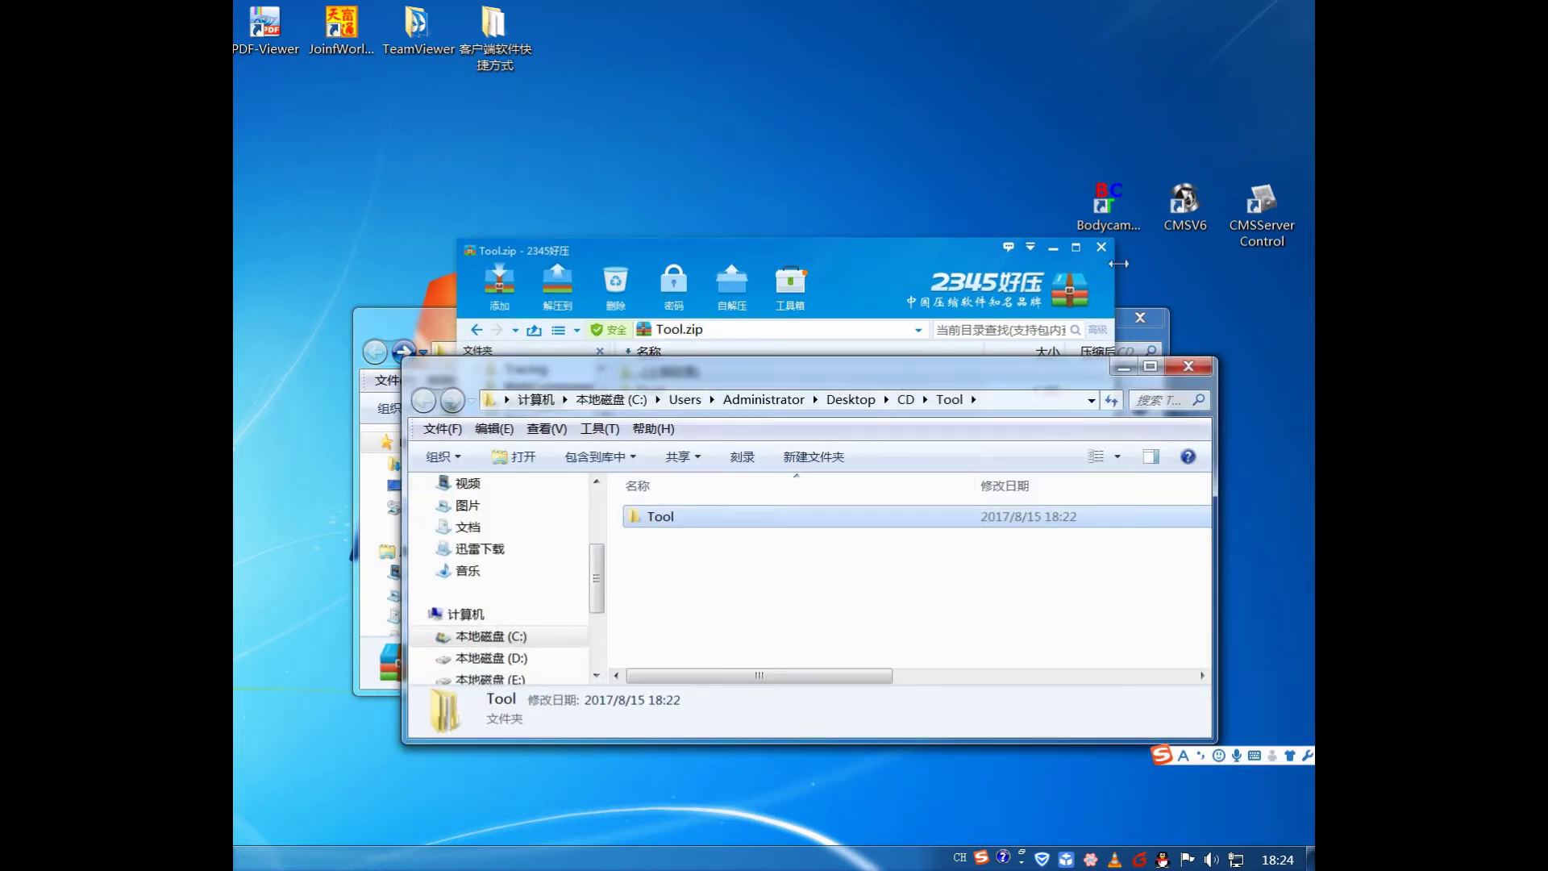
Step: Open the extracted Tool folder, then the inner Tool folder holding BodycamTool
left_click(1101, 246)
left_click_drag(1008, 383, 968, 328)
double_click(665, 473)
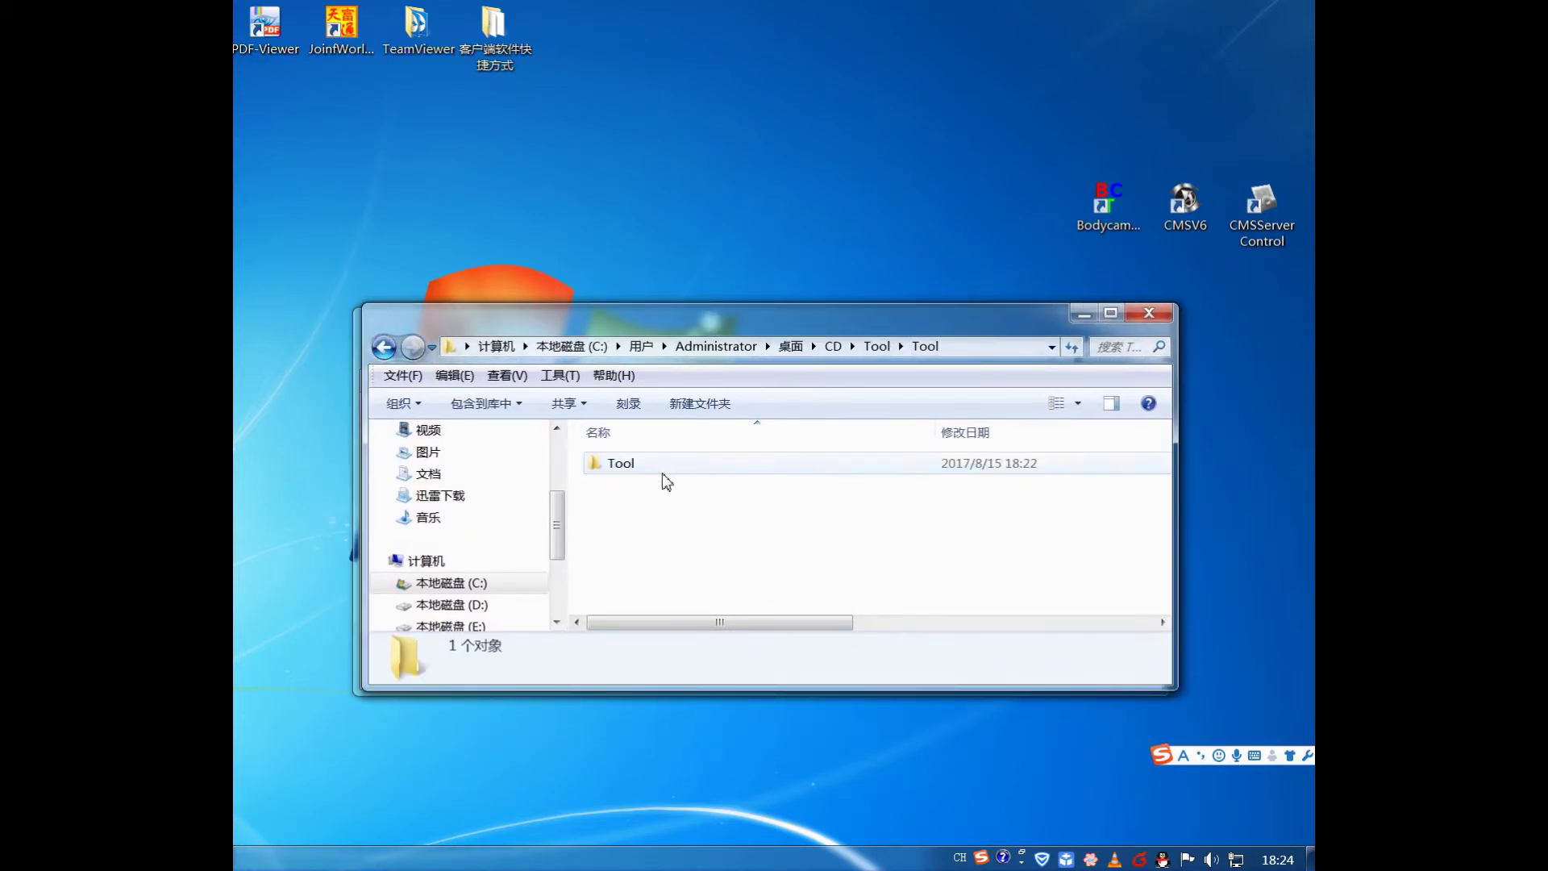
double_click(640, 463)
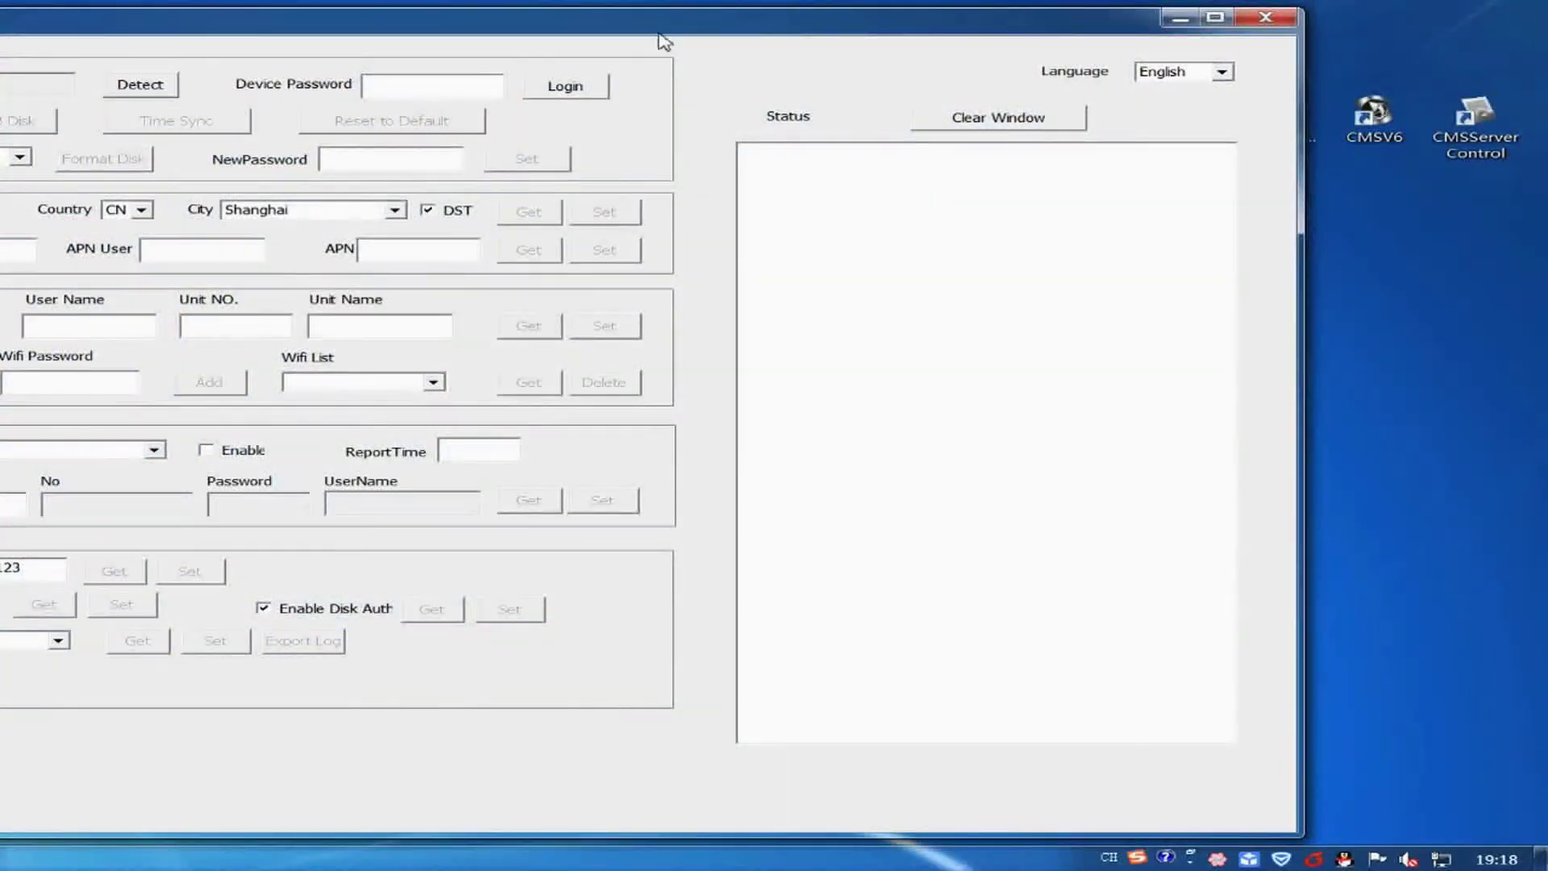
Step: Detect body camera BC0B0 and log in with its device password
left_click_drag(664, 42, 964, 51)
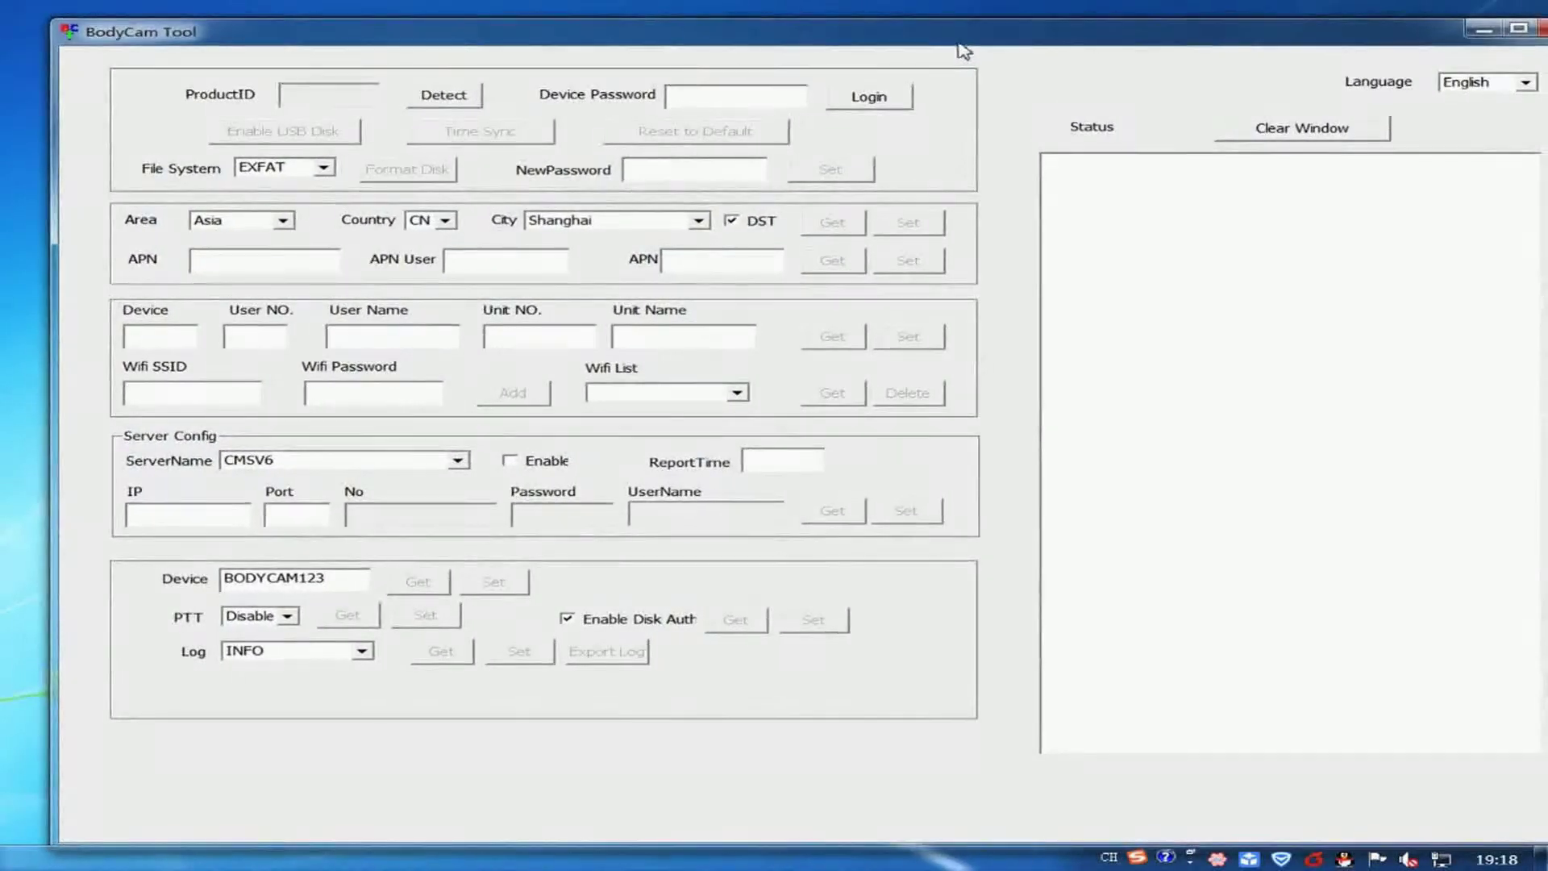
left_click(432, 100)
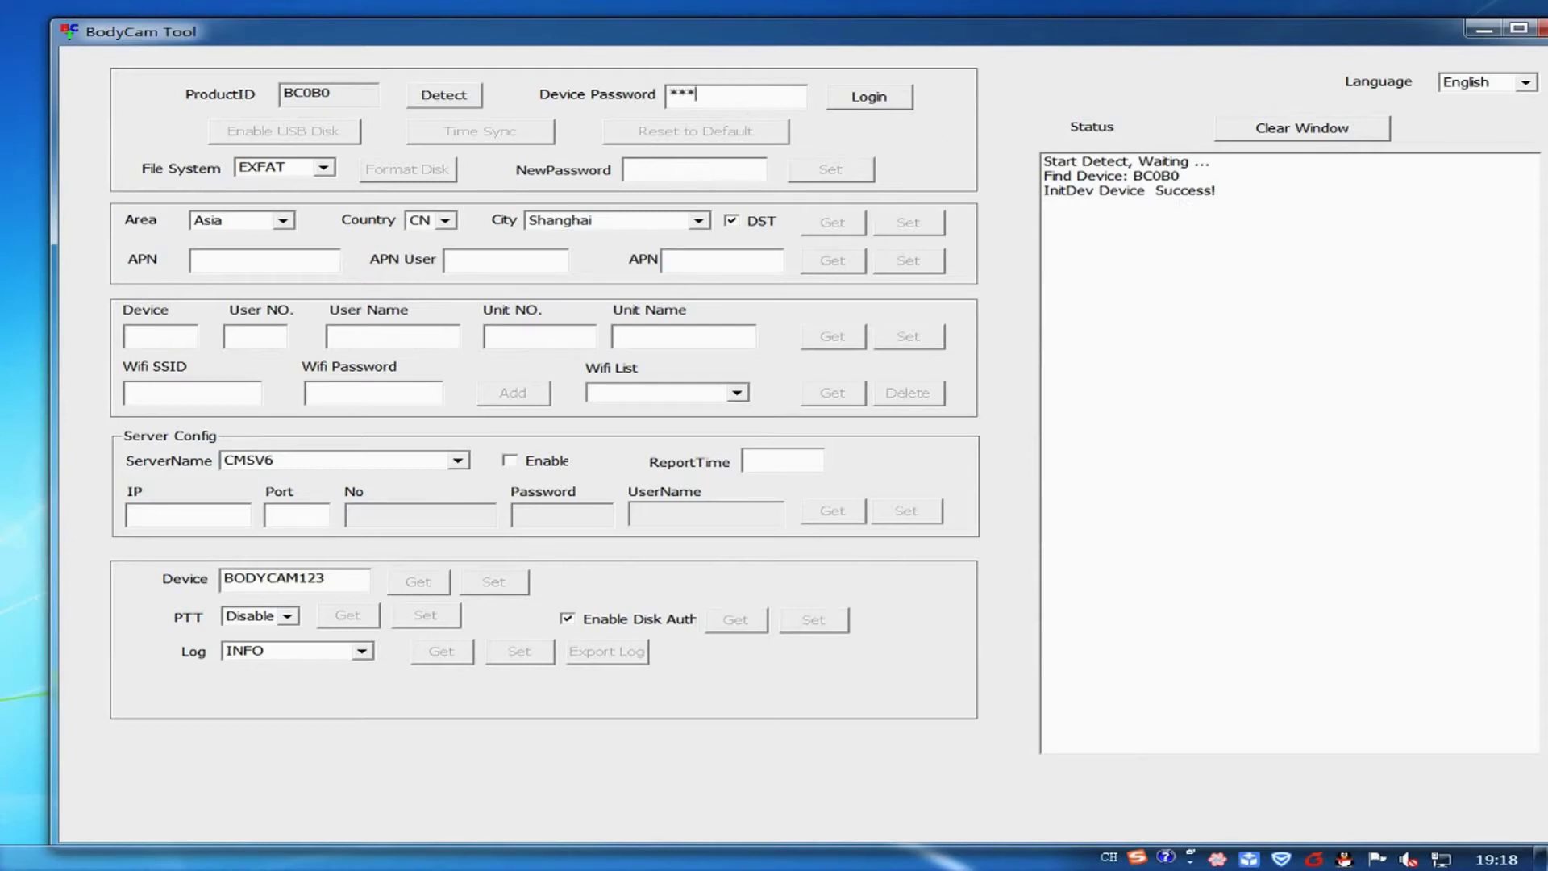
type("5")
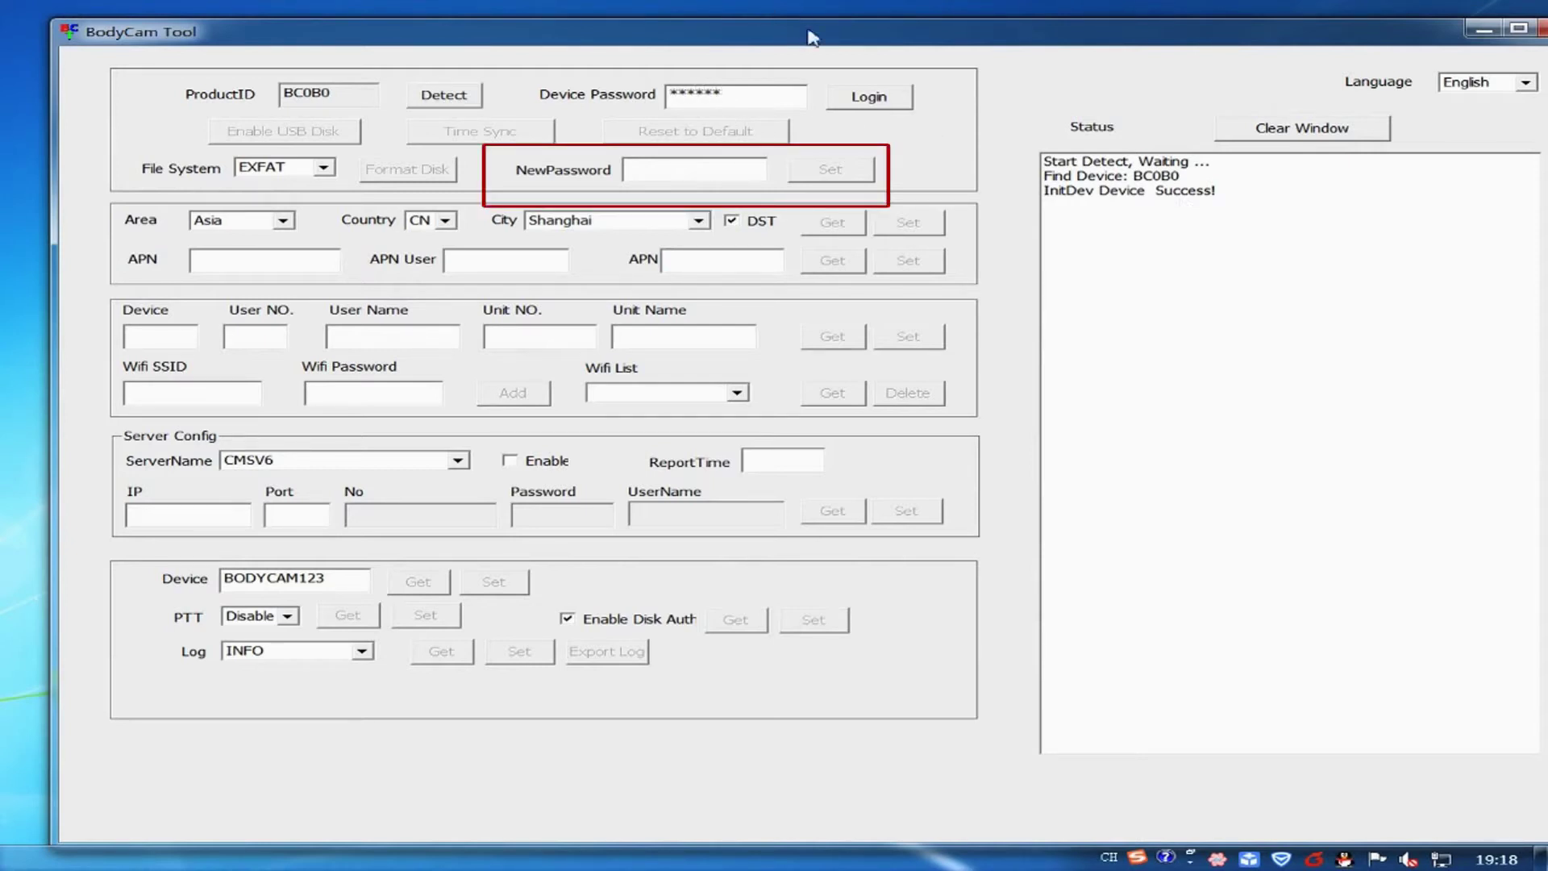
left_click(866, 109)
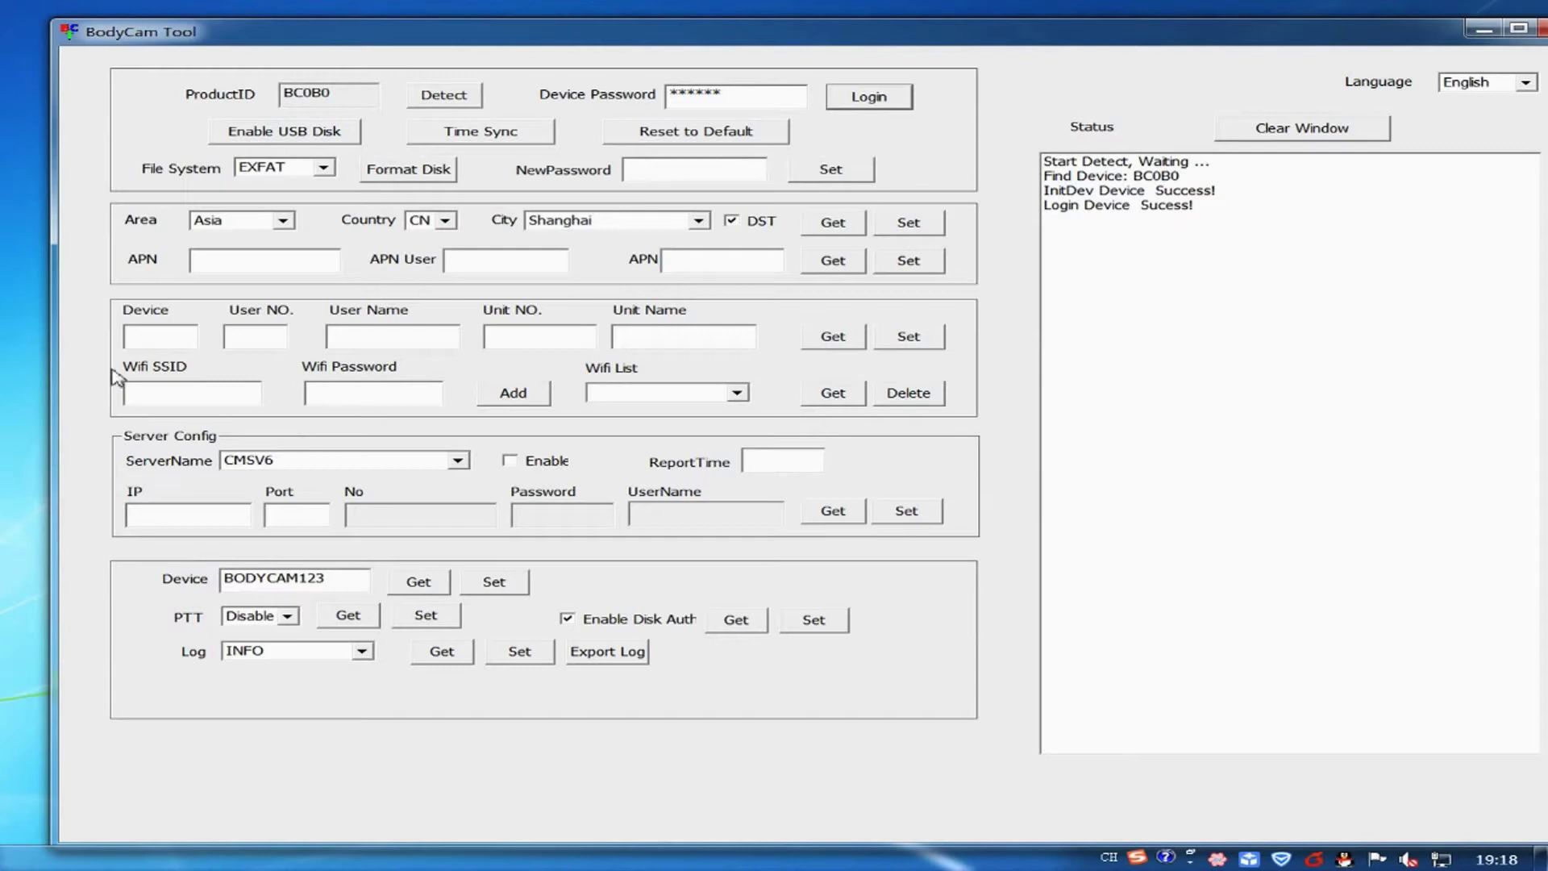
Step: Start entering the Wi-Fi SSID, typing 'Ls'
left_click(174, 396)
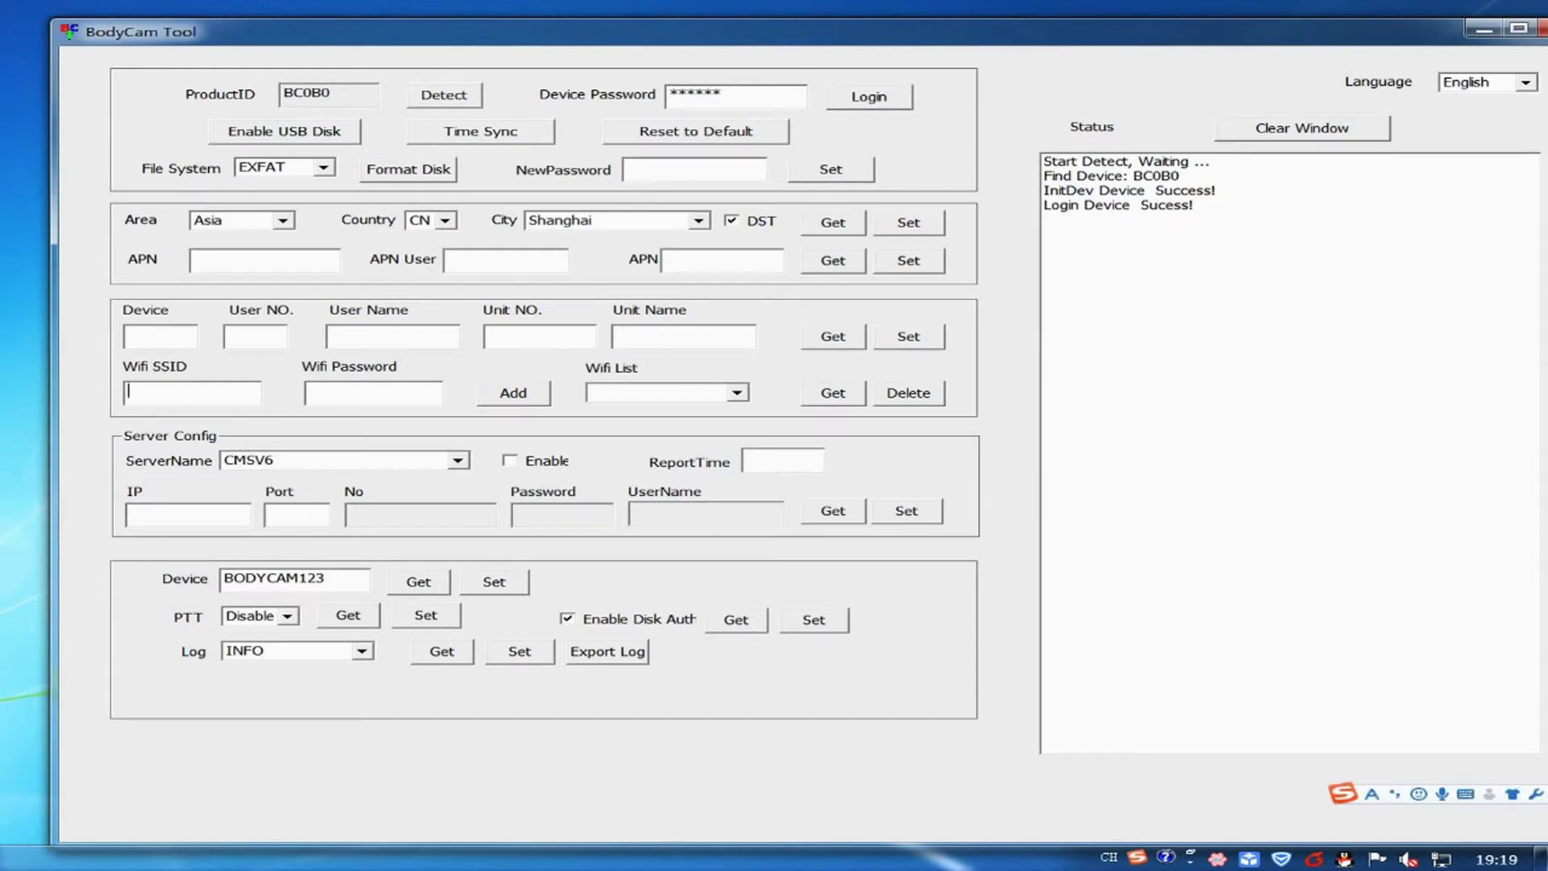
type("Ls")
key("shift")
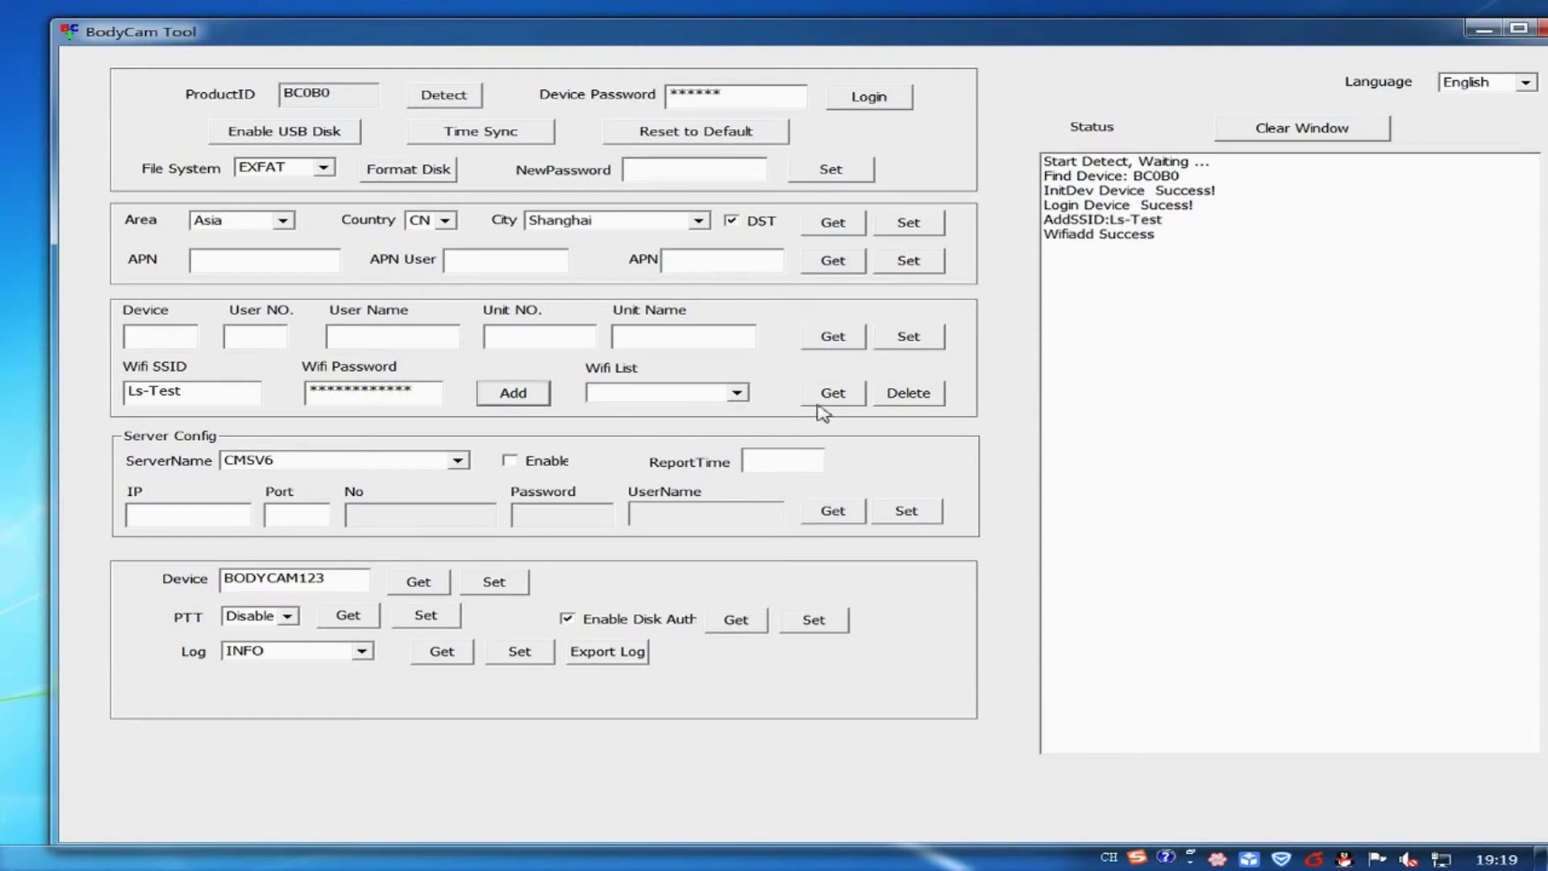
Step: Confirm Ls-Test in the camera's Wi-Fi list and load its server configuration
left_click(736, 393)
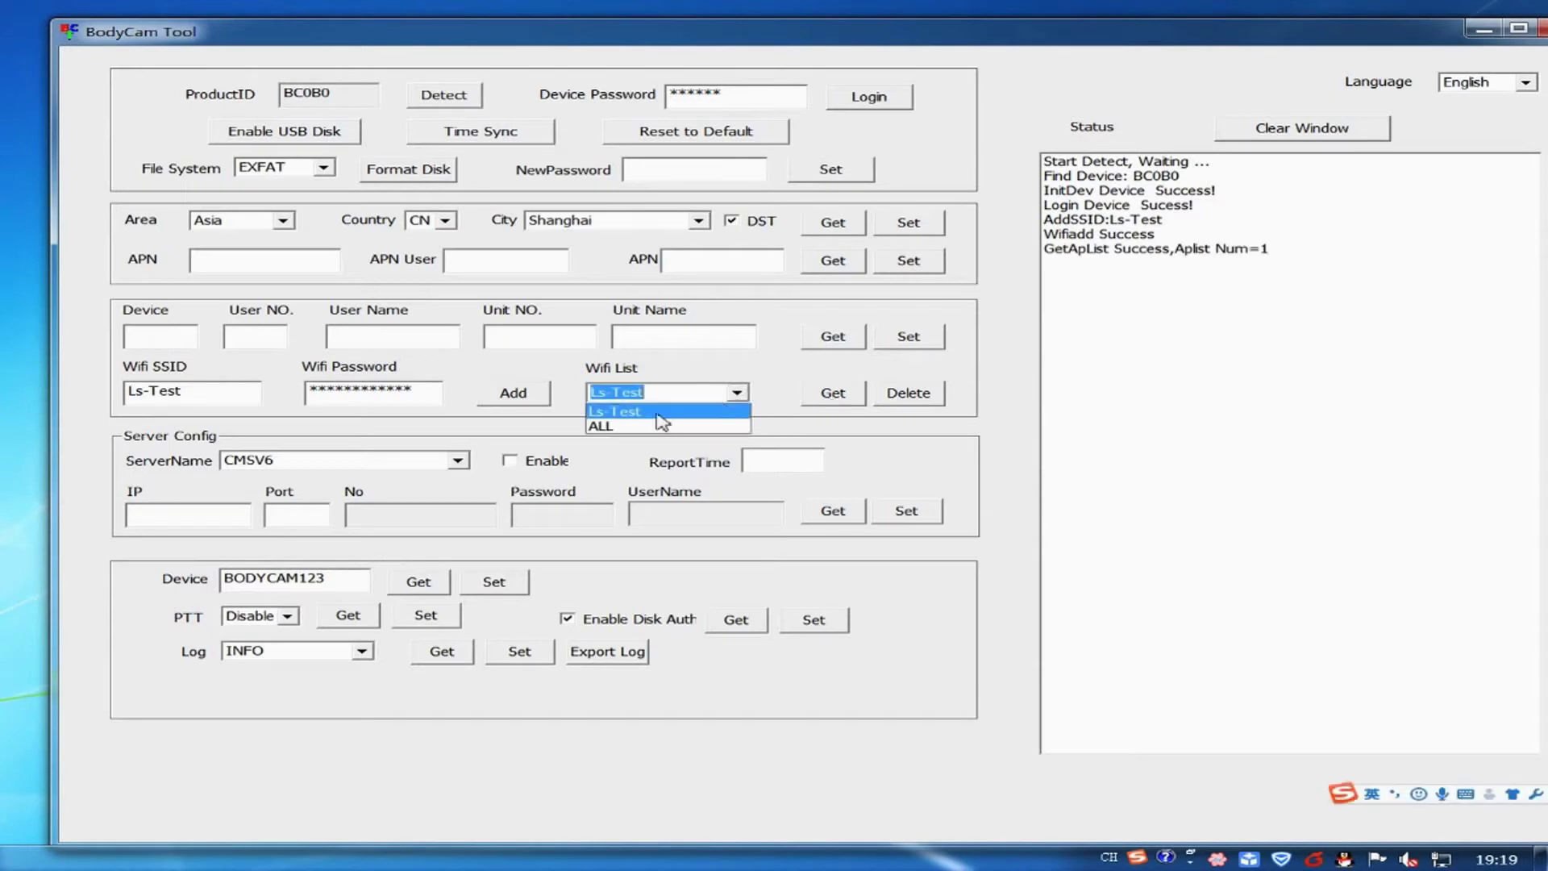
left_click(644, 398)
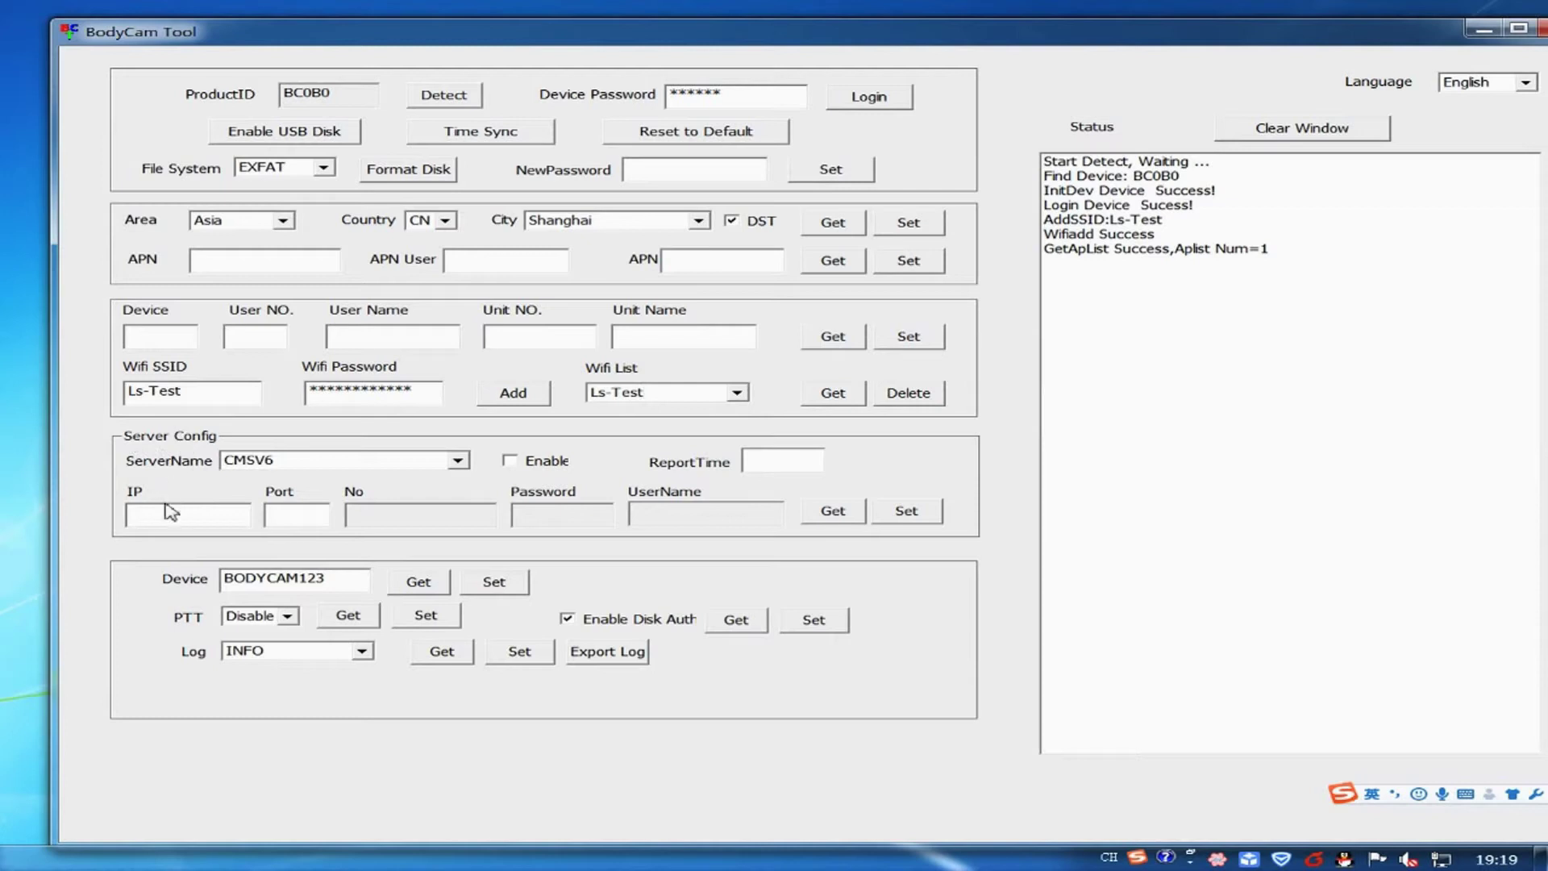
left_click(834, 512)
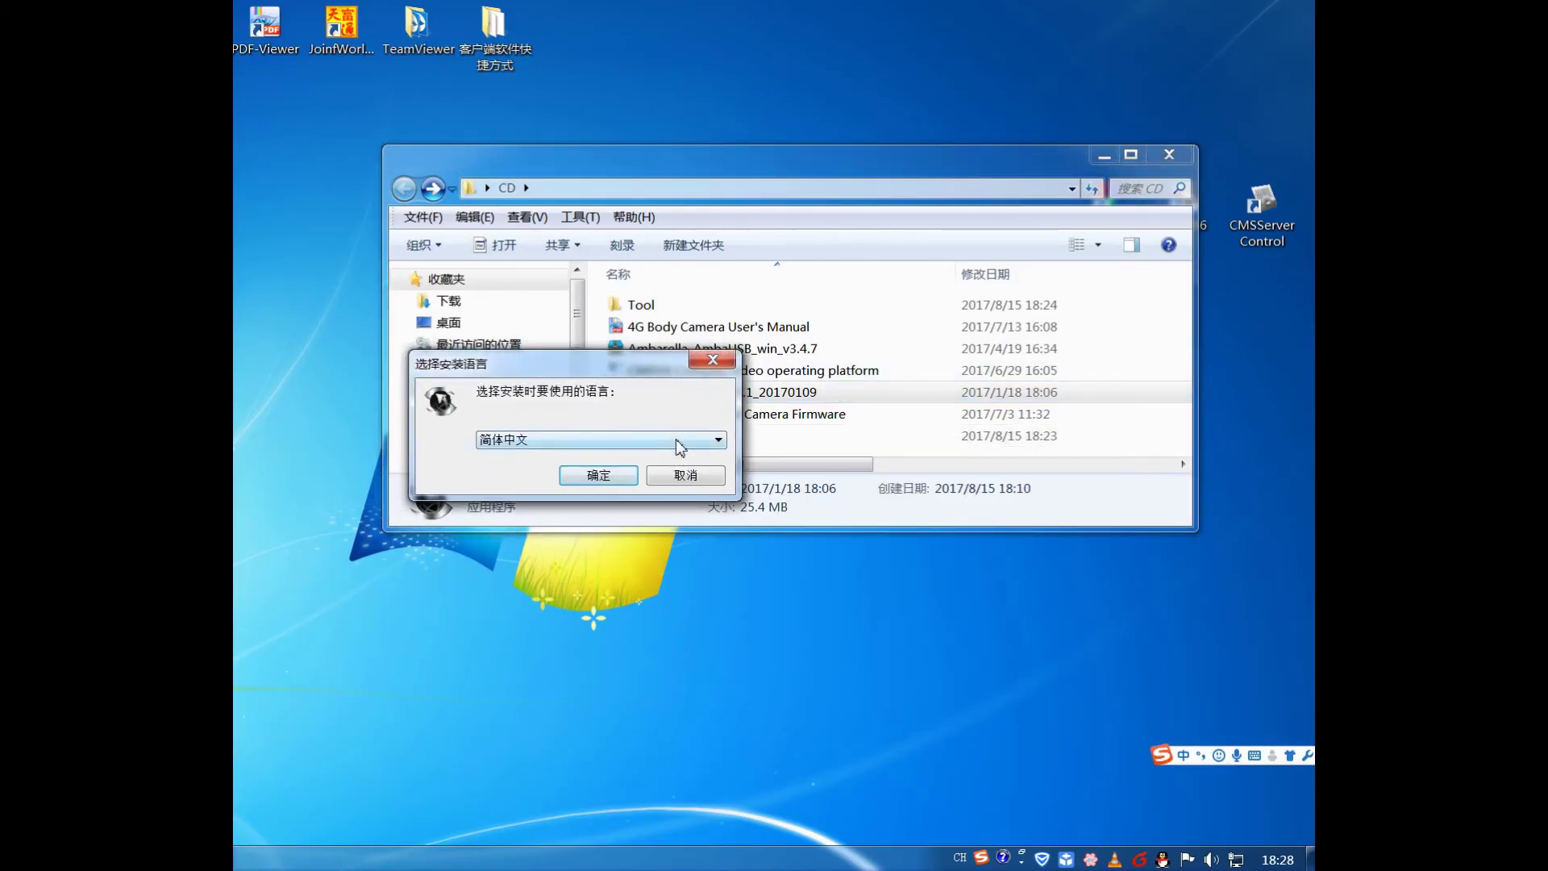
Step: Pick English as the installer language, then launch CMSV6 and log in to the server
left_click(680, 449)
left_click(653, 470)
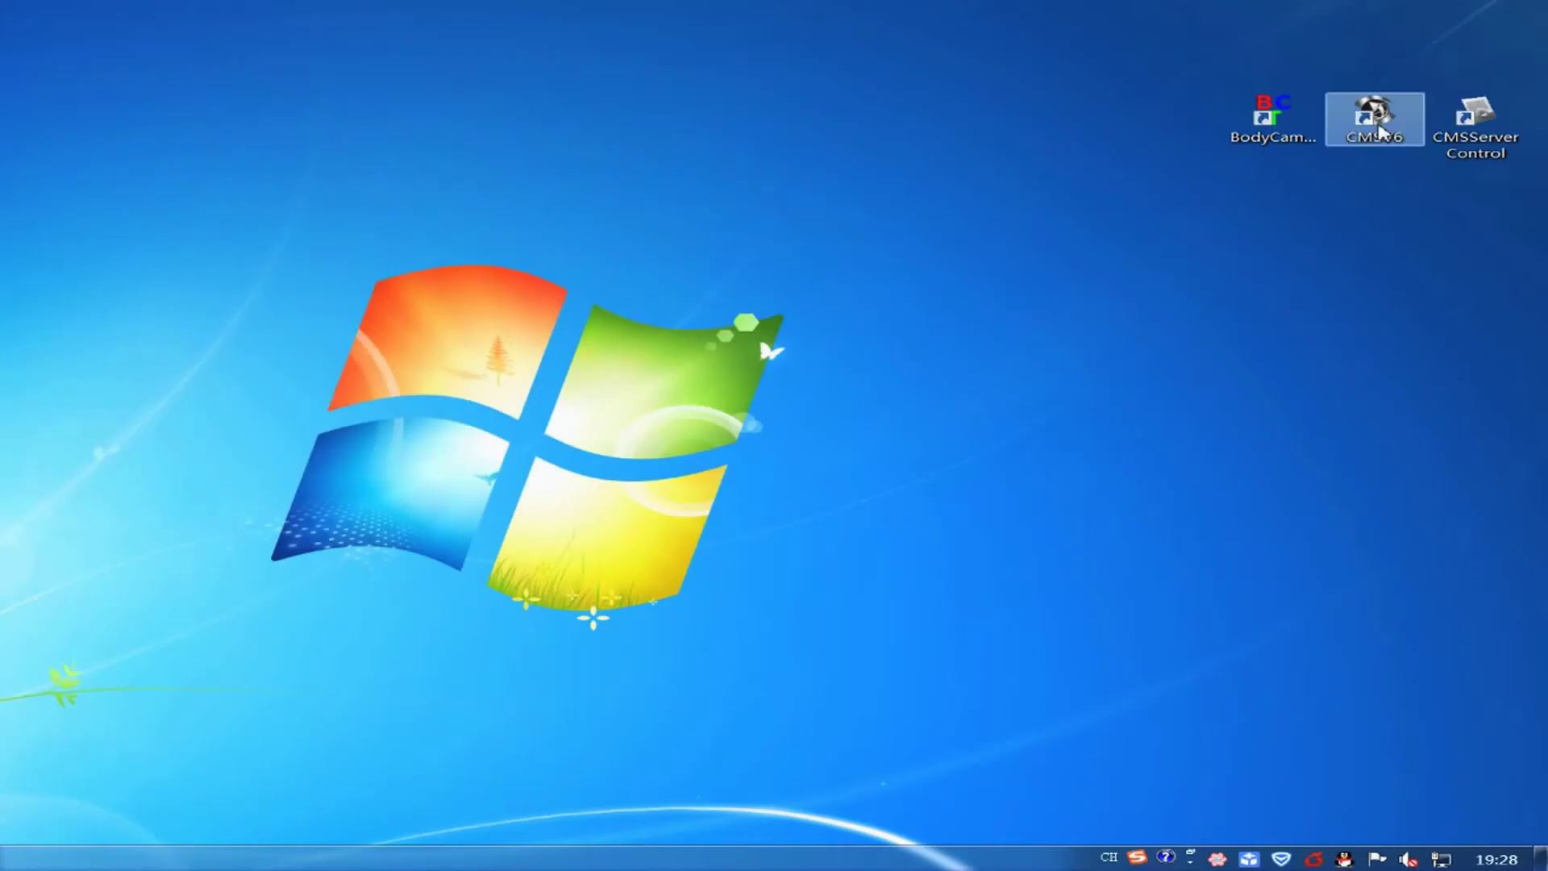
double_click(1375, 120)
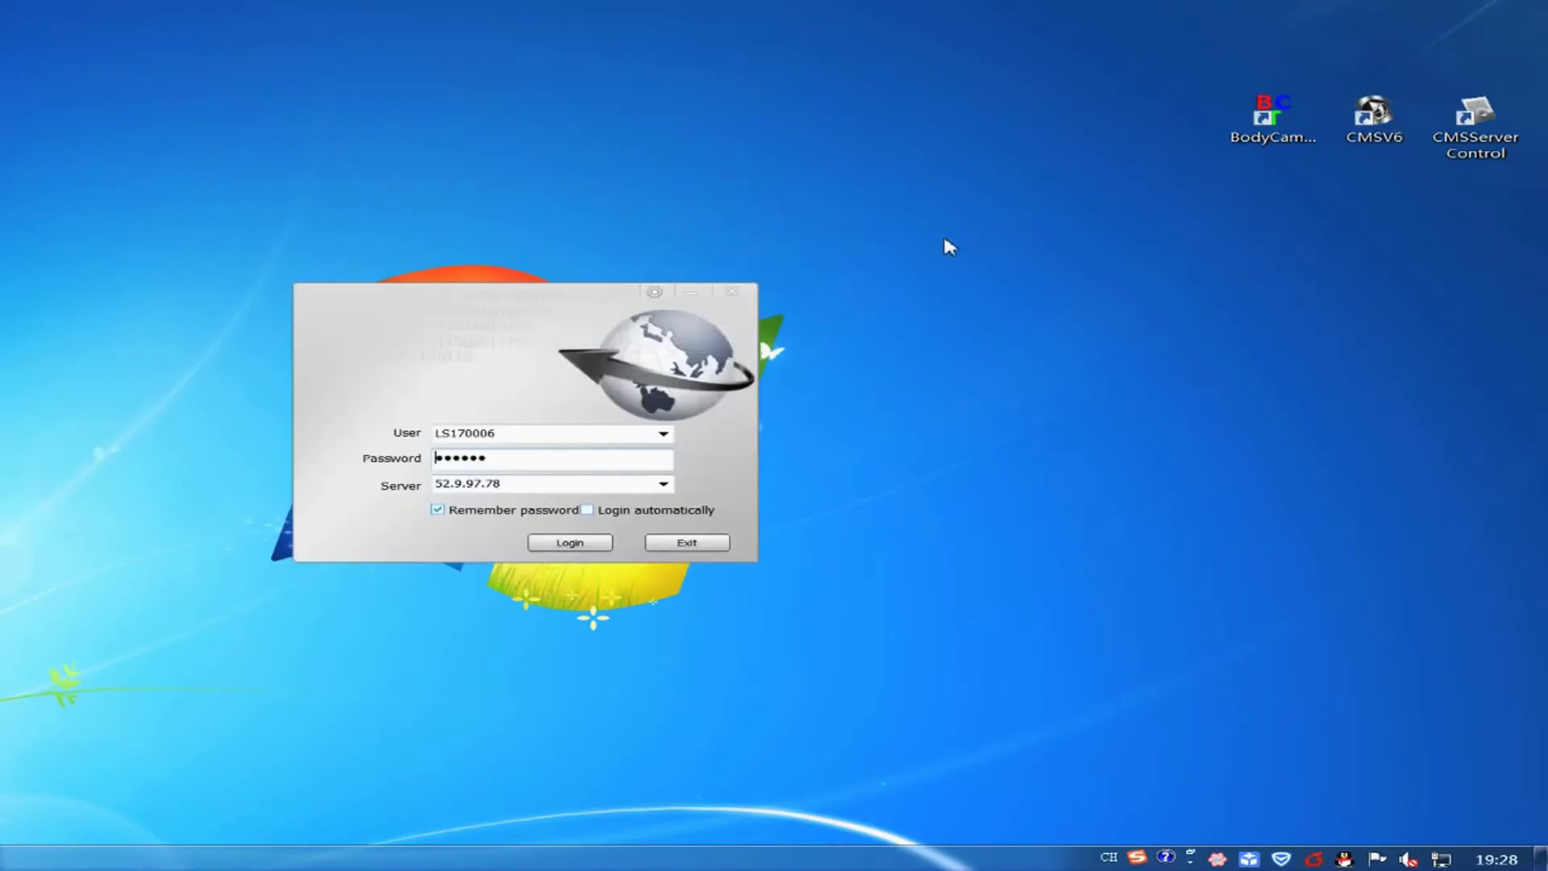
left_click(548, 487)
left_click(577, 545)
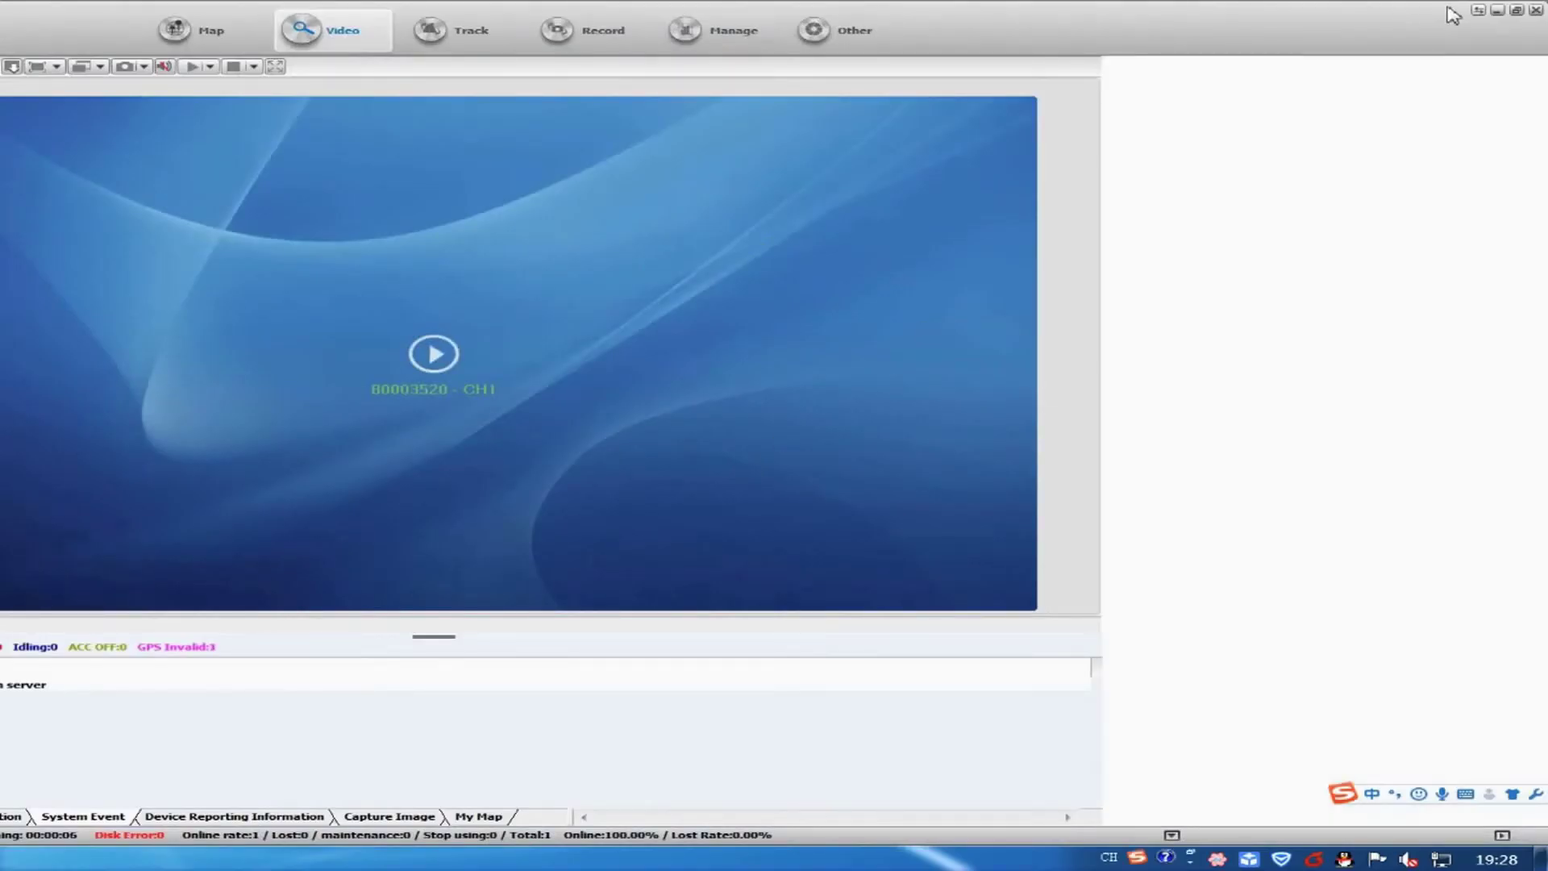
Step: On the CMSV6 map, expand device 80003520 and start the CH1 live preview
left_click(1479, 12)
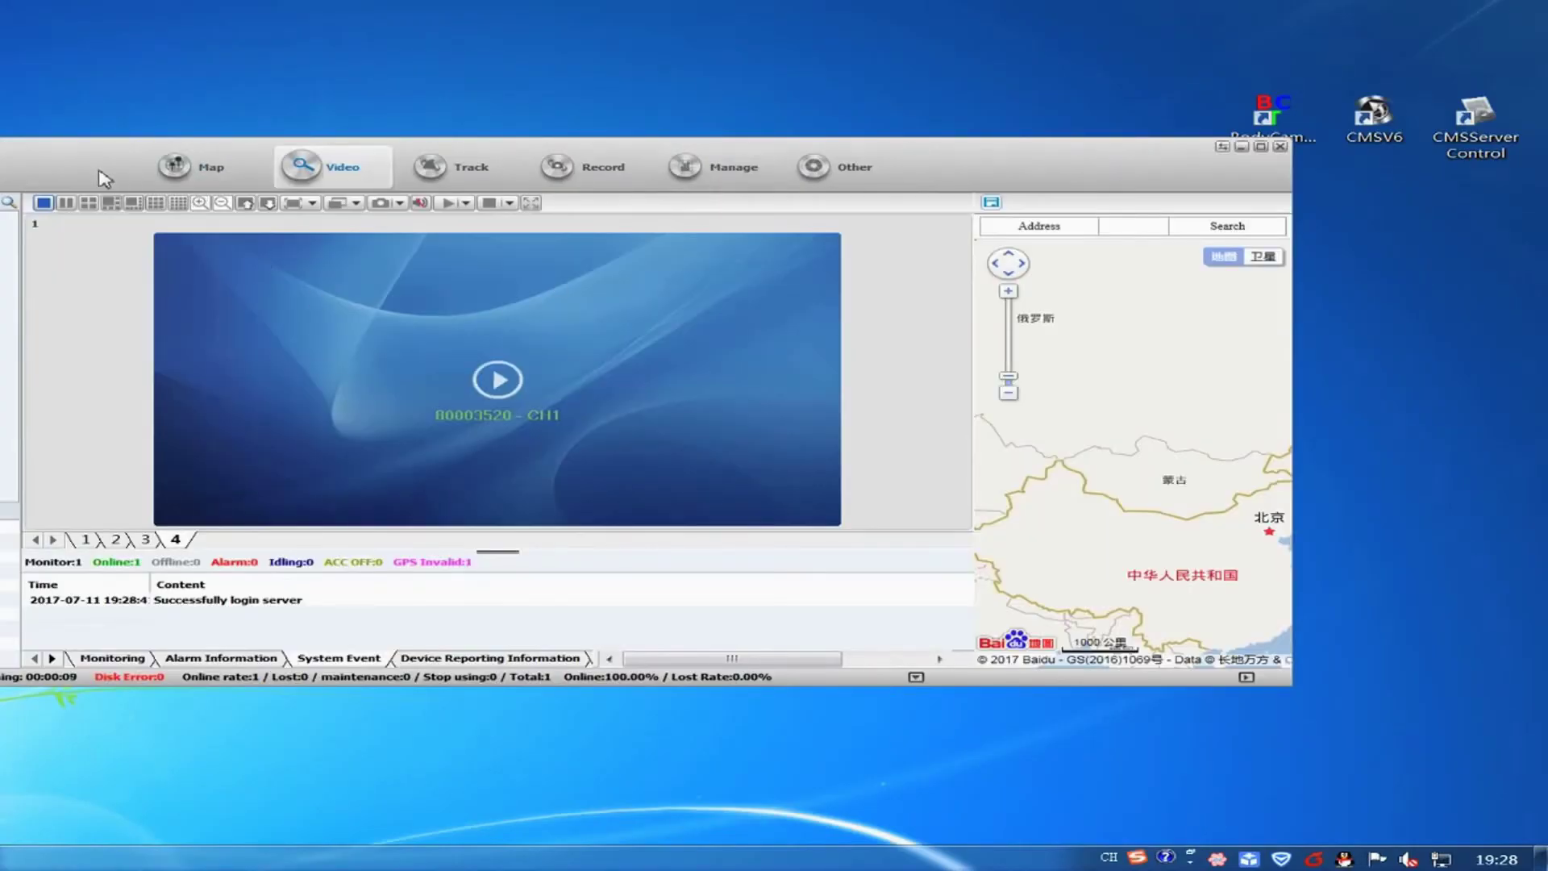
left_click_drag(107, 179, 353, 202)
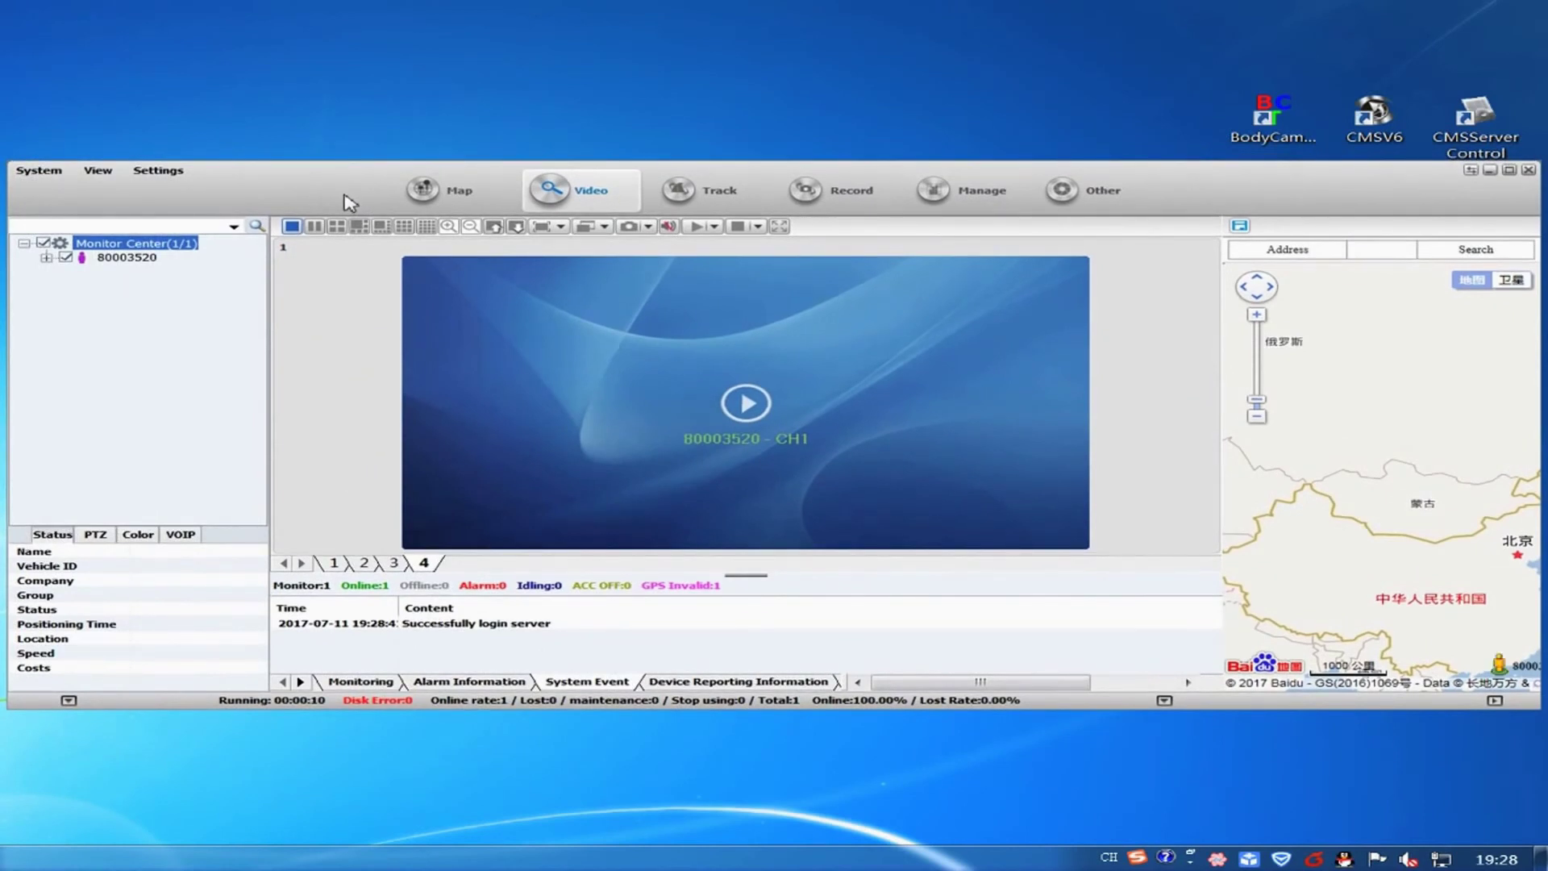
left_click(440, 192)
double_click(126, 258)
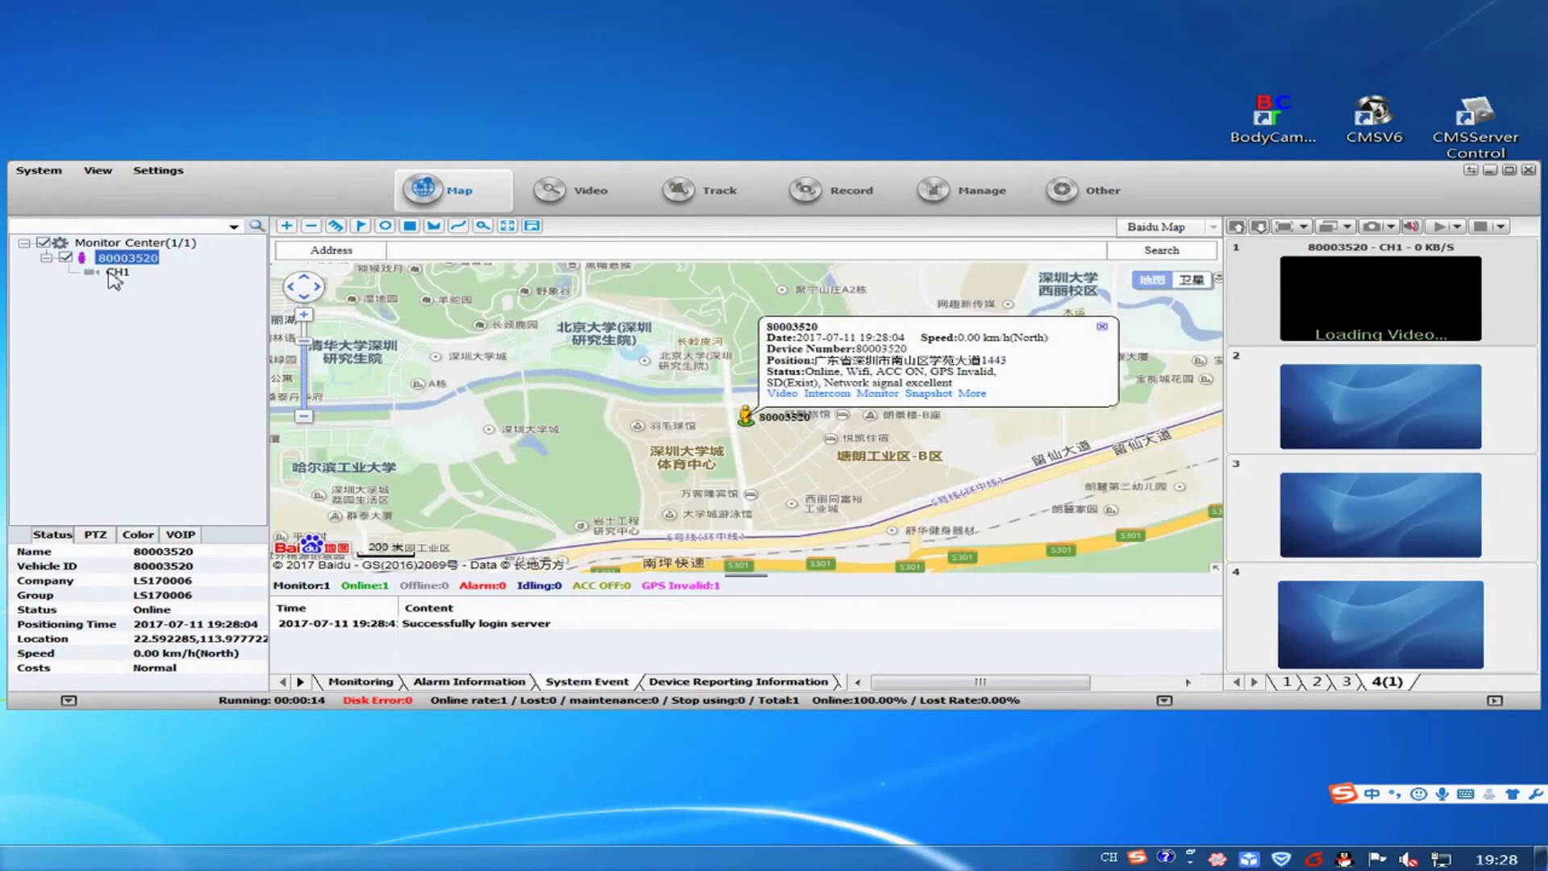
double_click(114, 274)
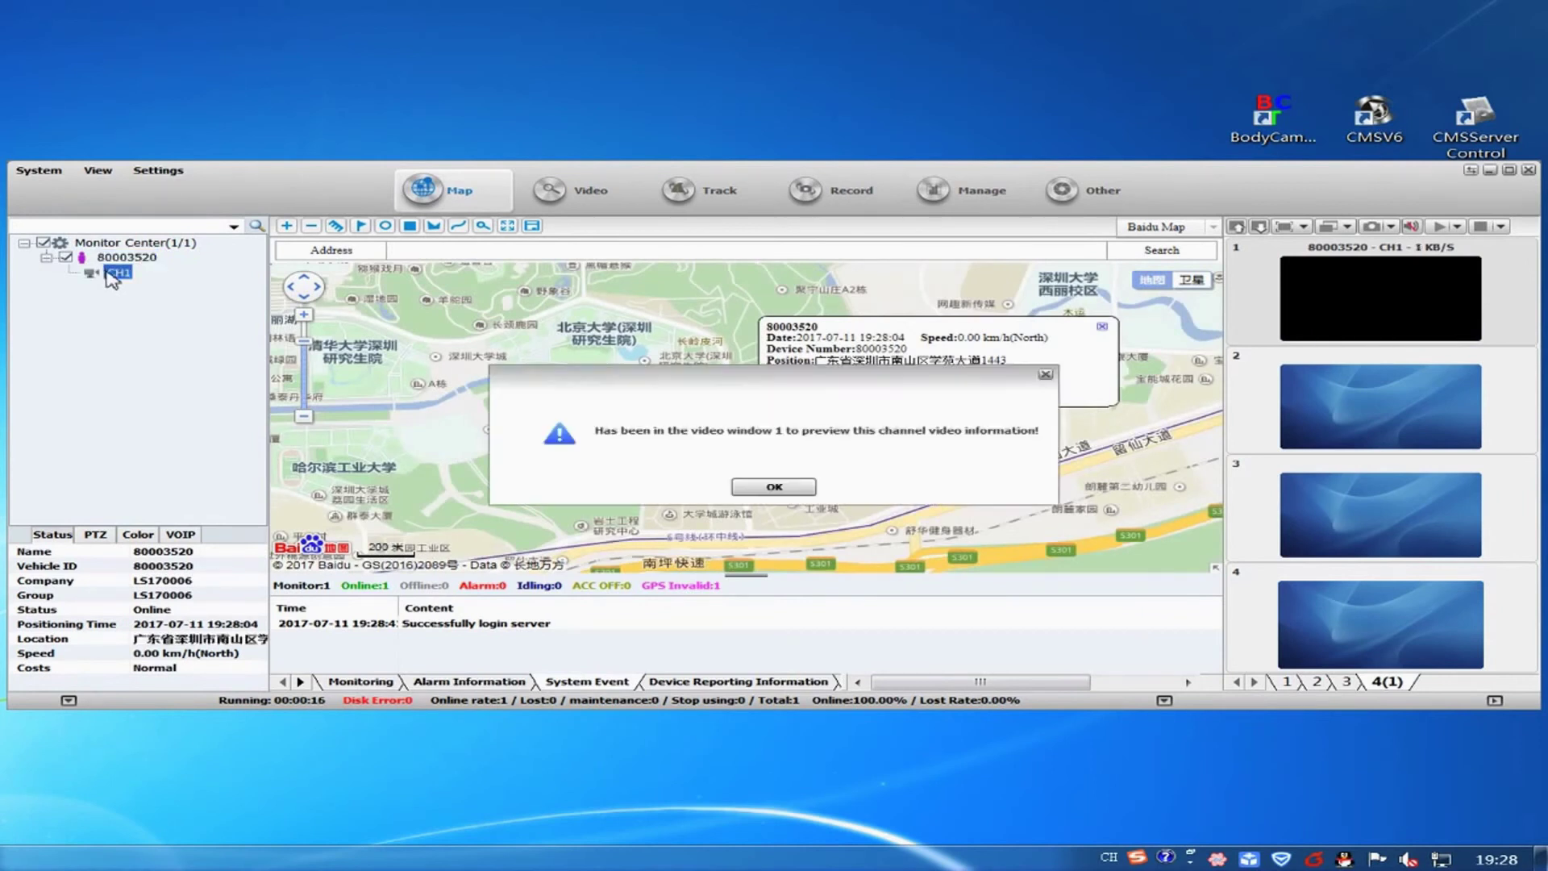
left_click(774, 487)
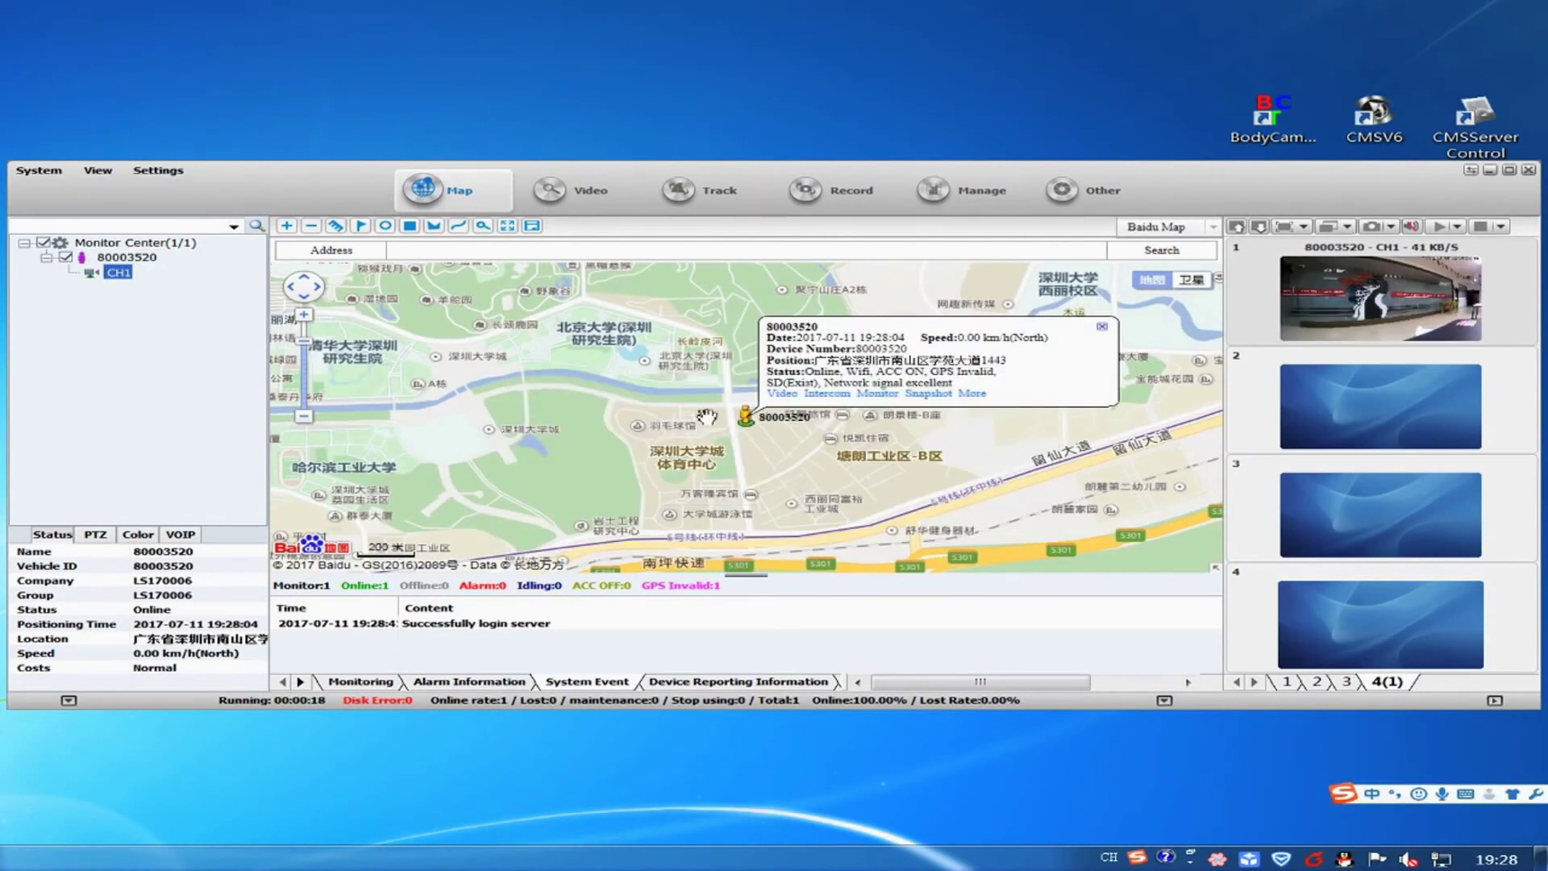
Step: Zoom the map to the camera and request its video from the device popup
left_click(326, 330)
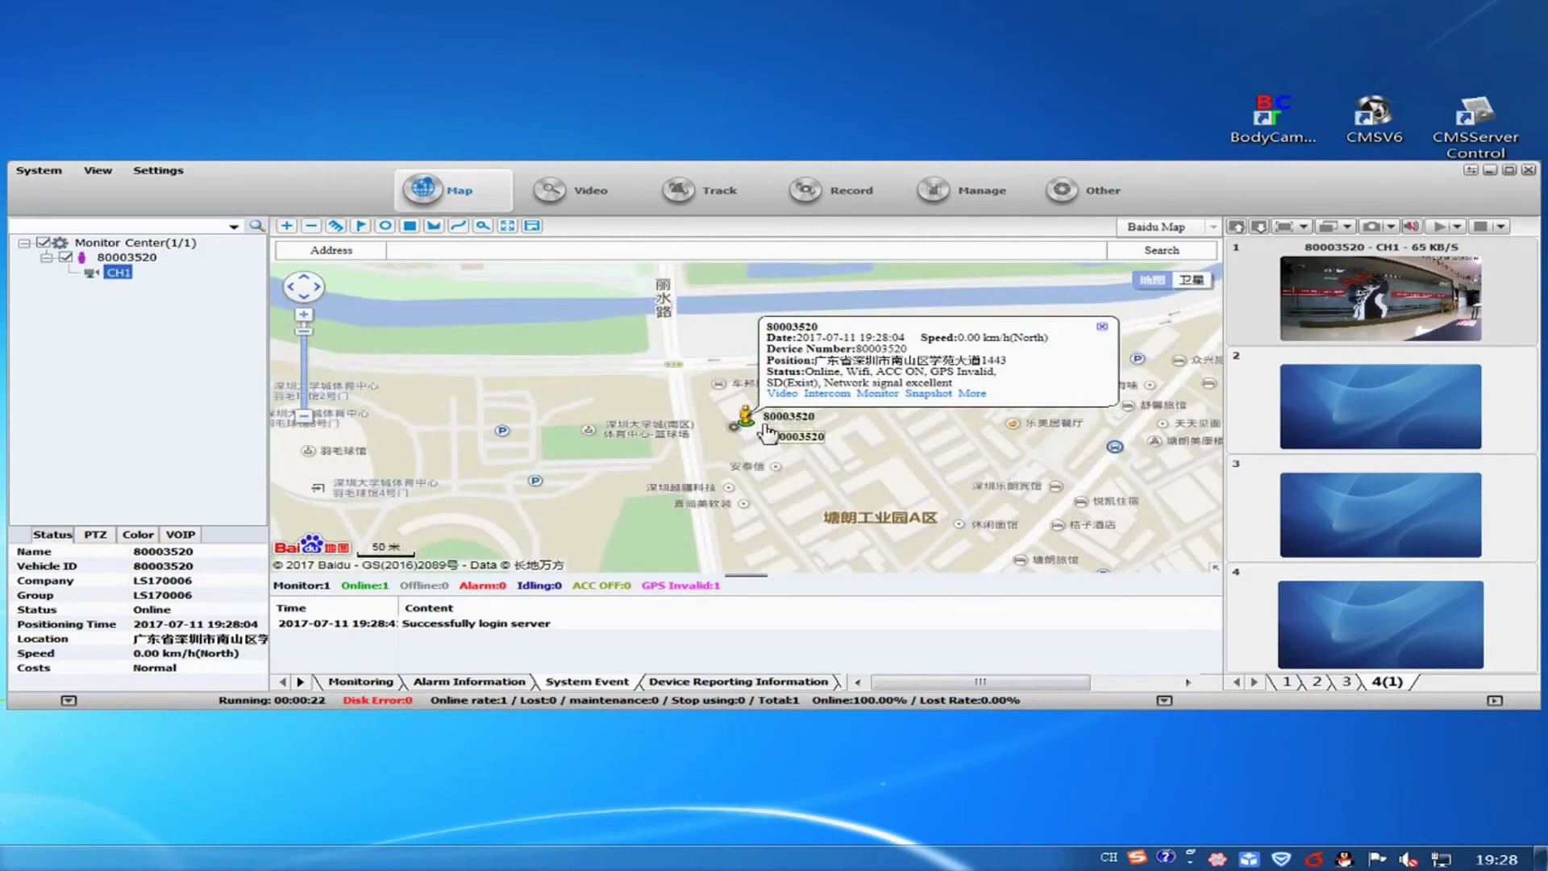
left_click(782, 395)
left_click(787, 407)
left_click(788, 411)
left_click(799, 489)
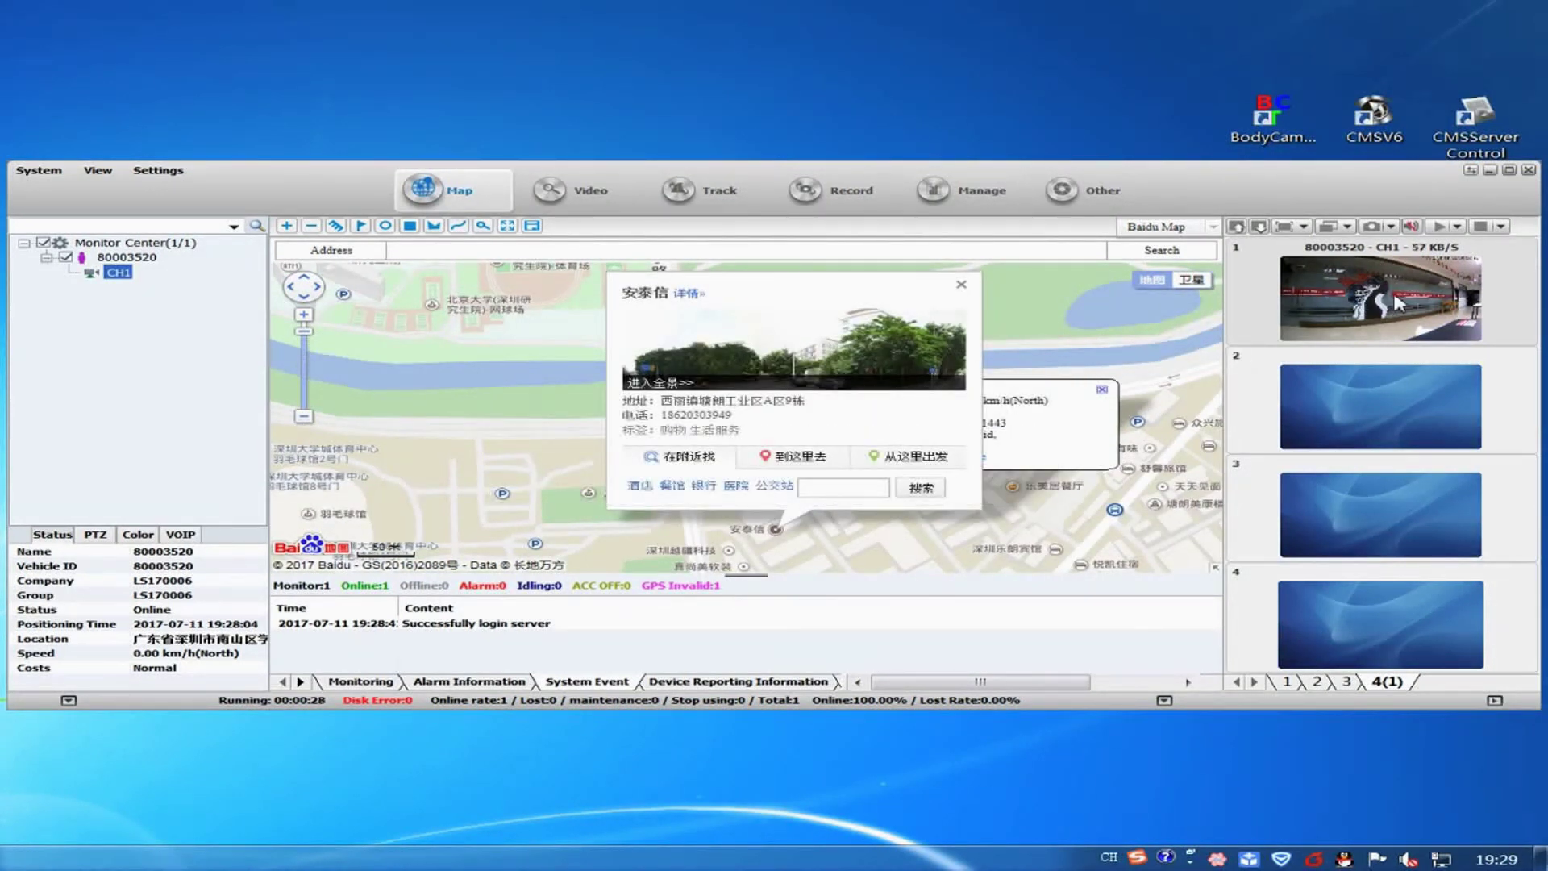
left_click(967, 284)
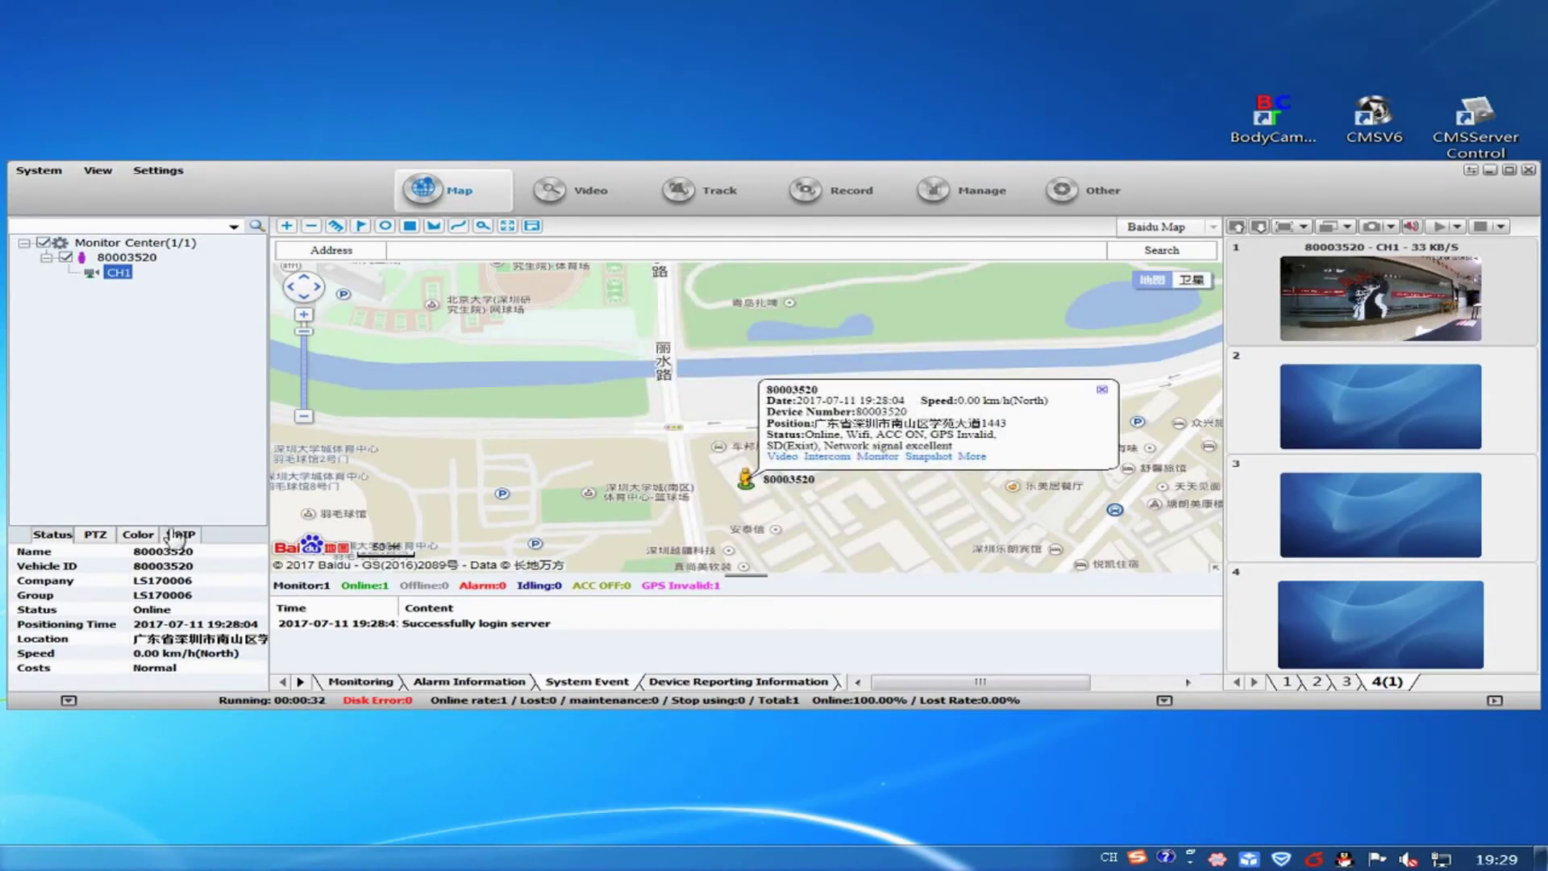
Step: View CH1 live in 4- and 6-window layouts, return to single view, then open Track
left_click(590, 208)
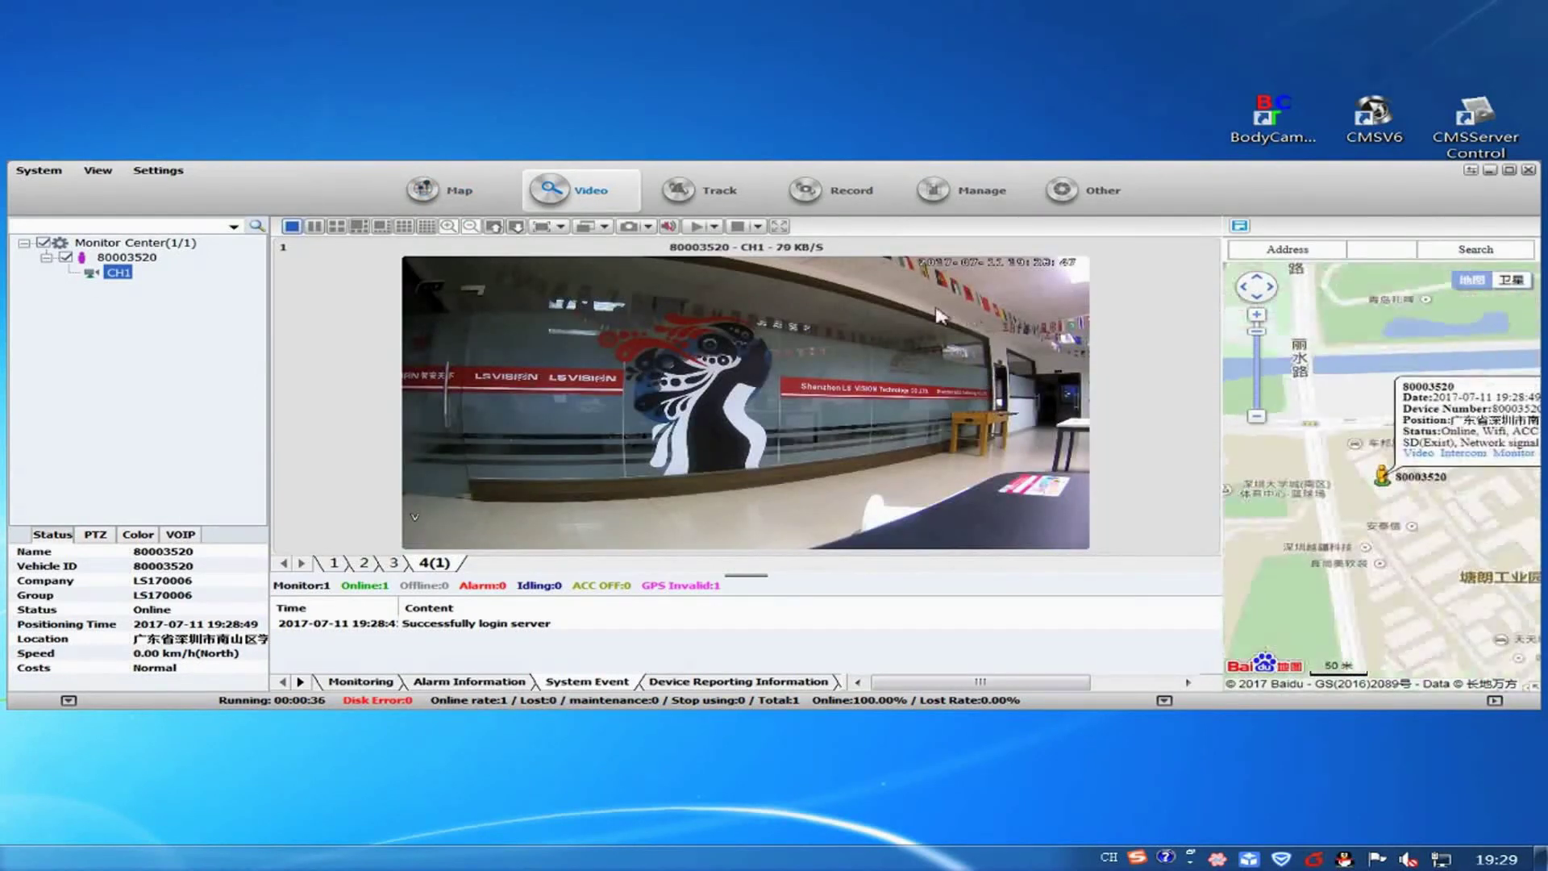
left_click(337, 226)
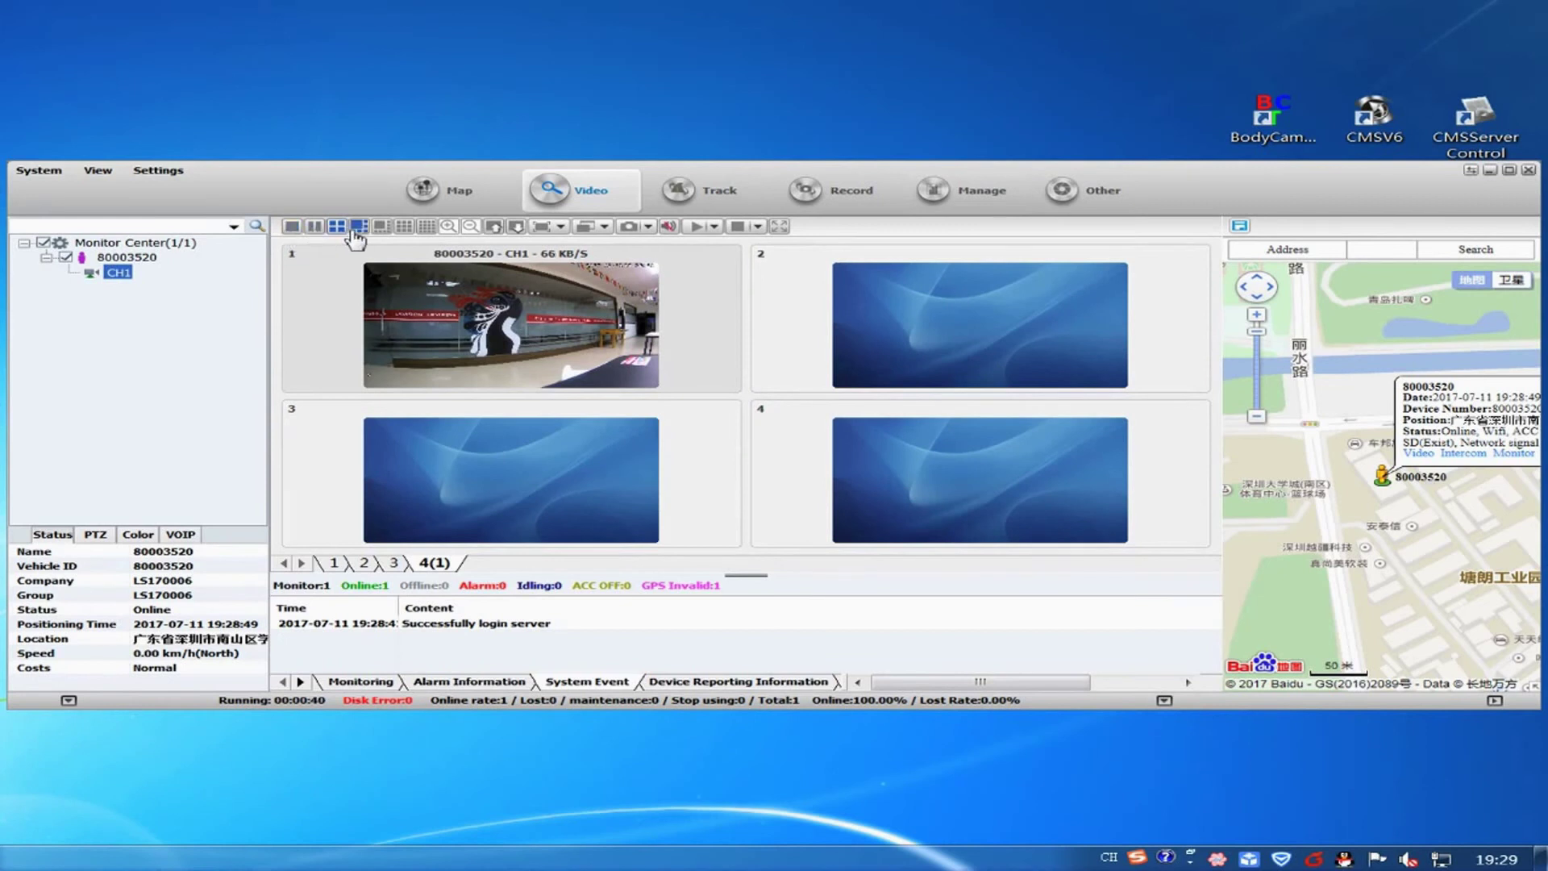
left_click(357, 227)
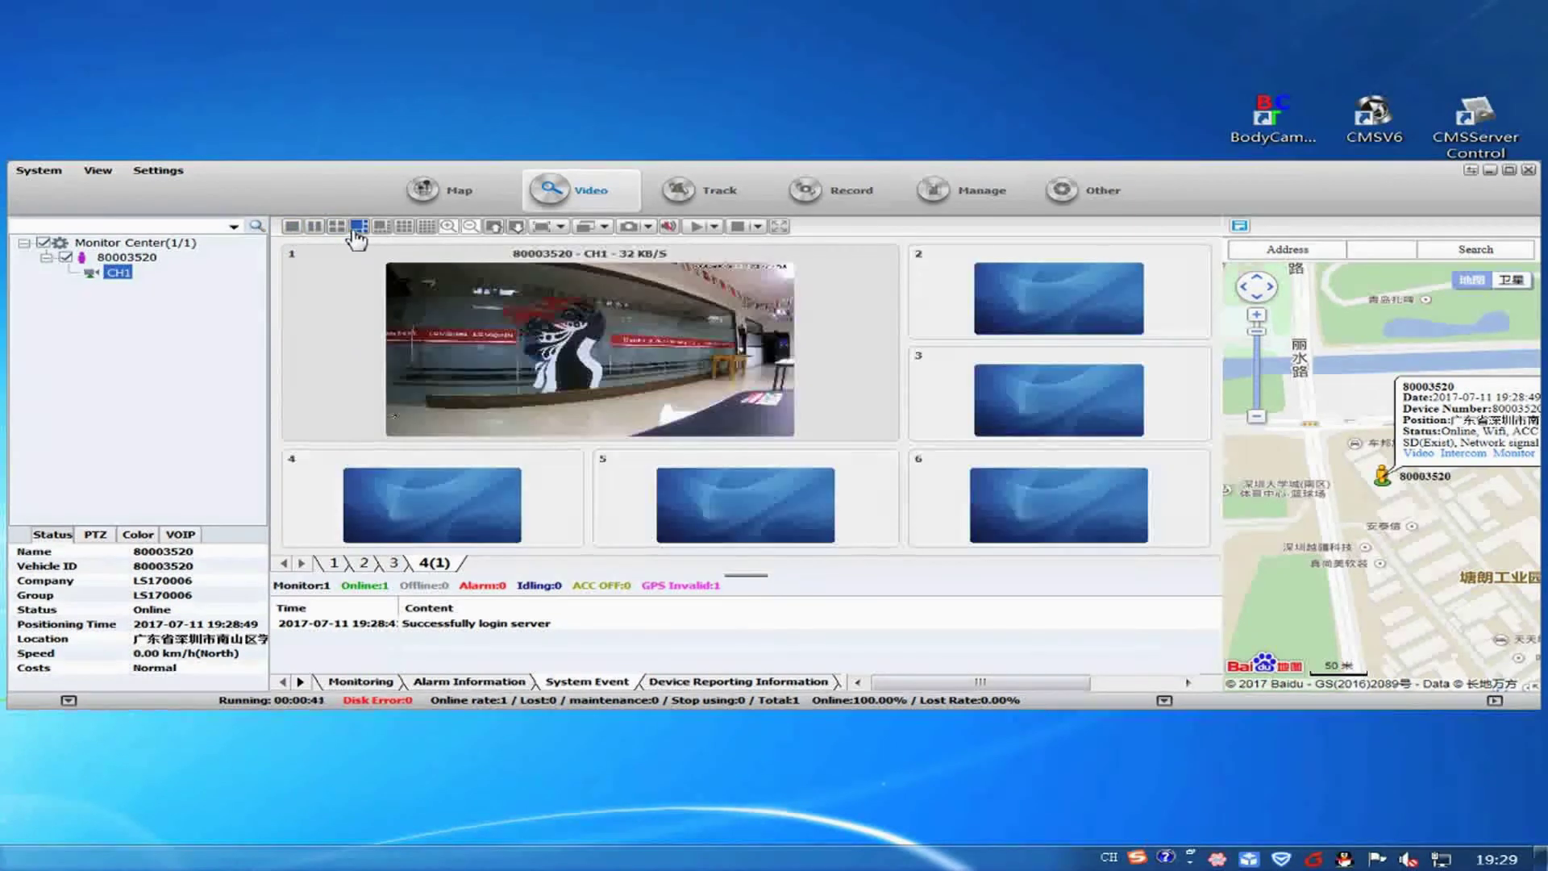
left_click(292, 226)
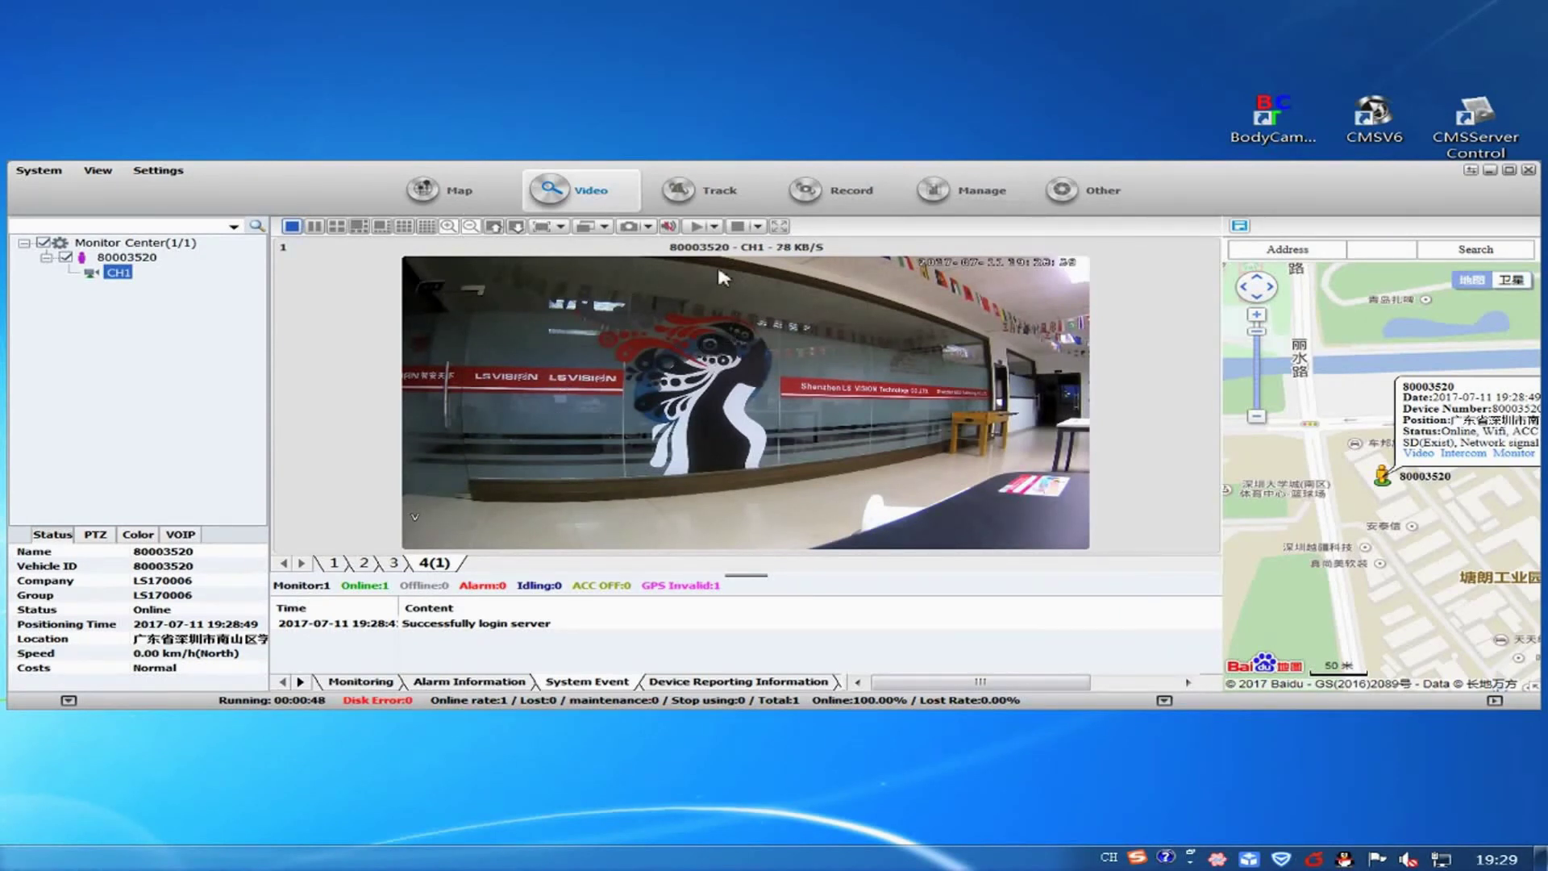
left_click(720, 193)
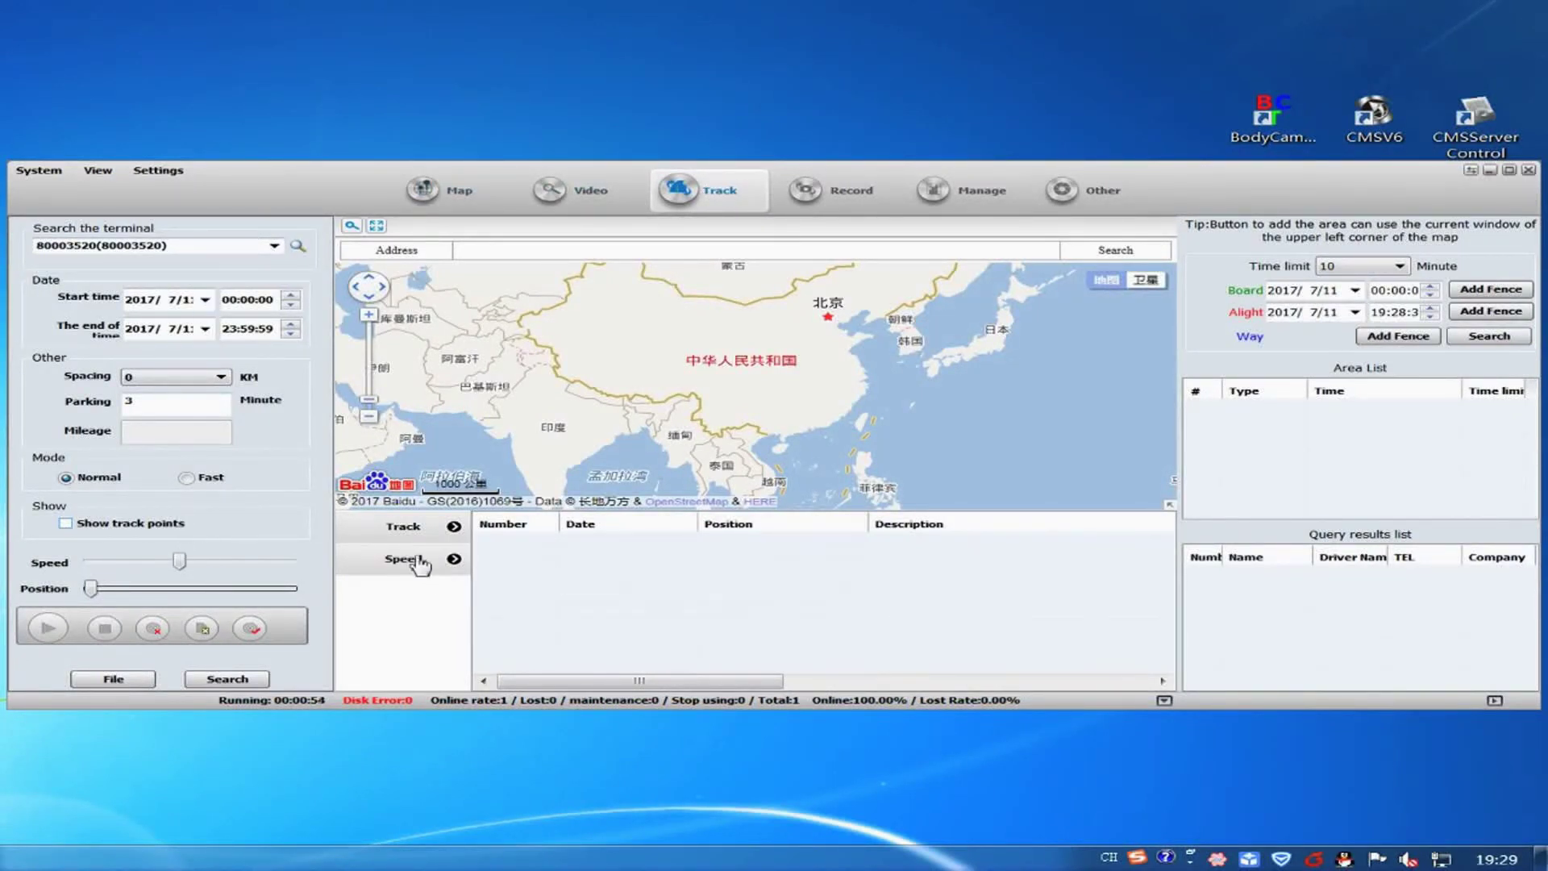
Step: Review the track speed chart, then the Record page's file, date and download lists
left_click(407, 558)
left_click(412, 533)
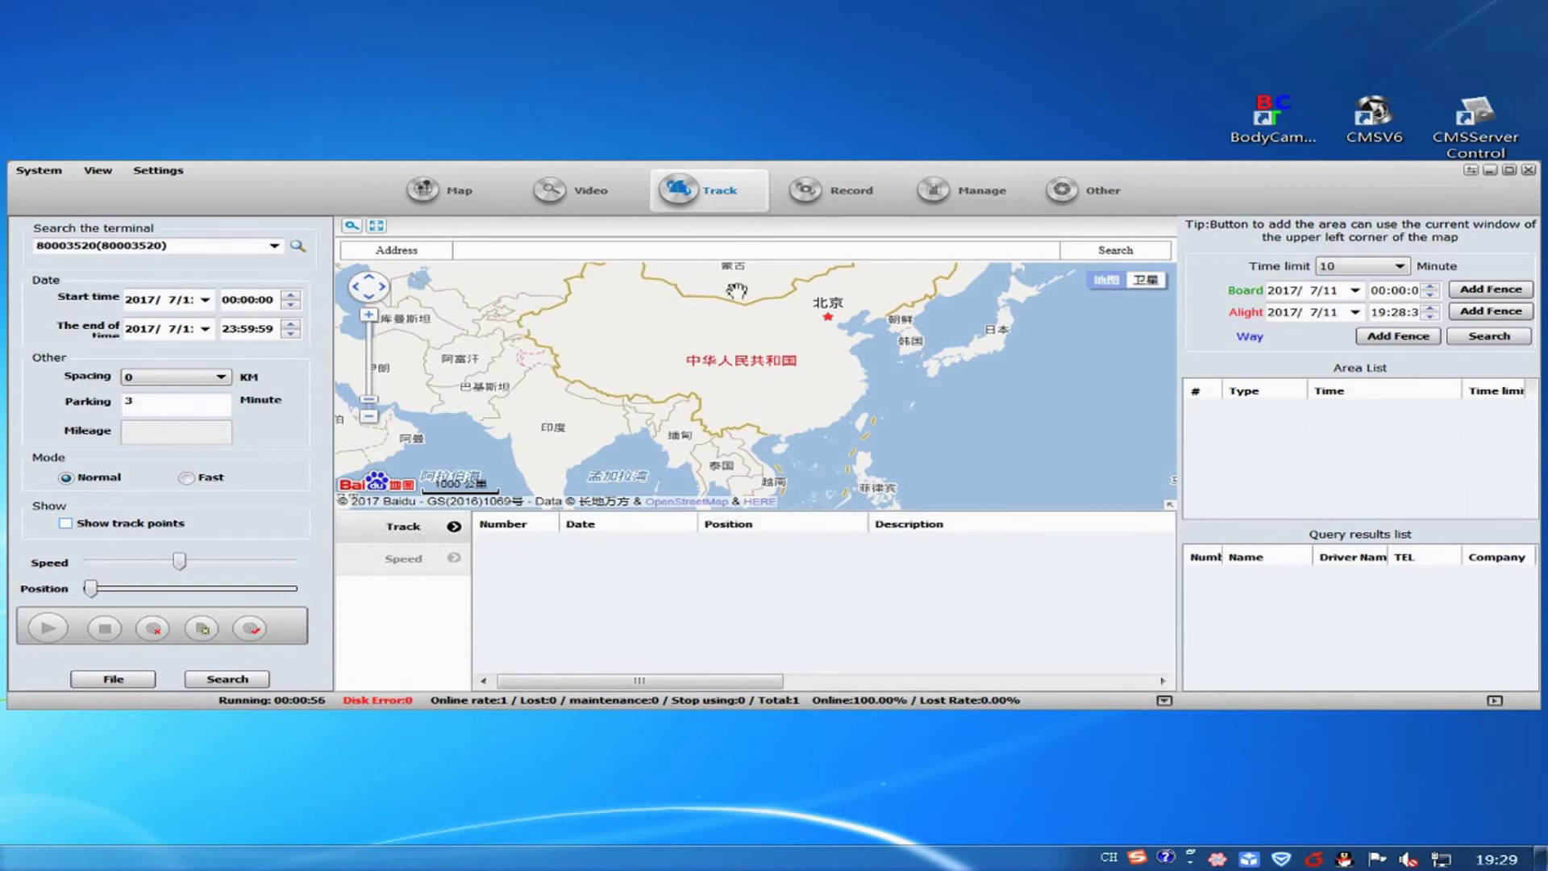
left_click(847, 202)
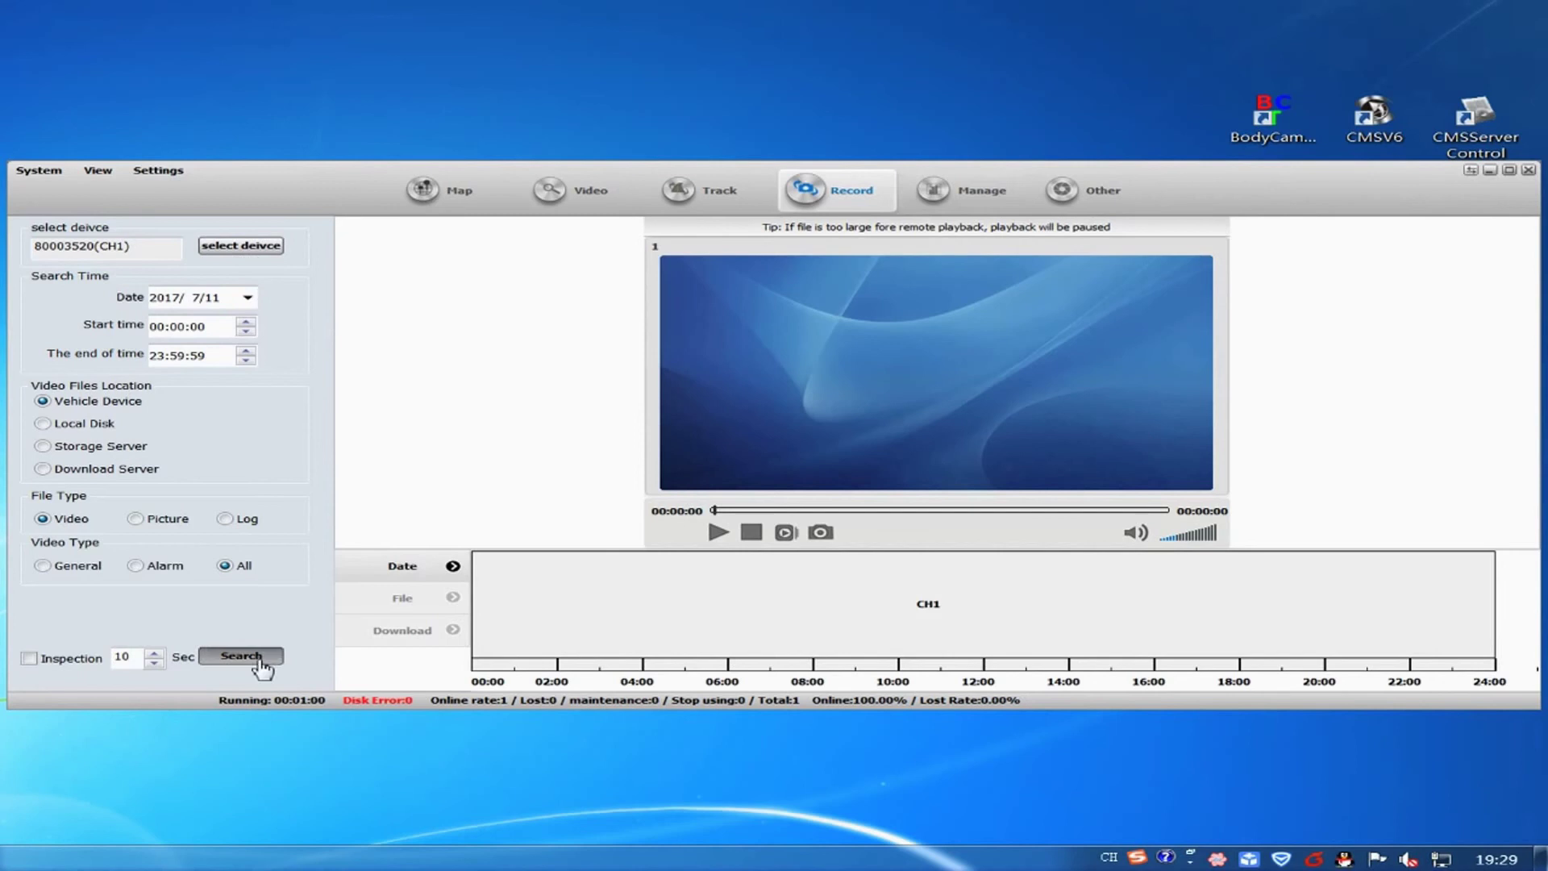
left_click(427, 603)
left_click(411, 576)
left_click(414, 629)
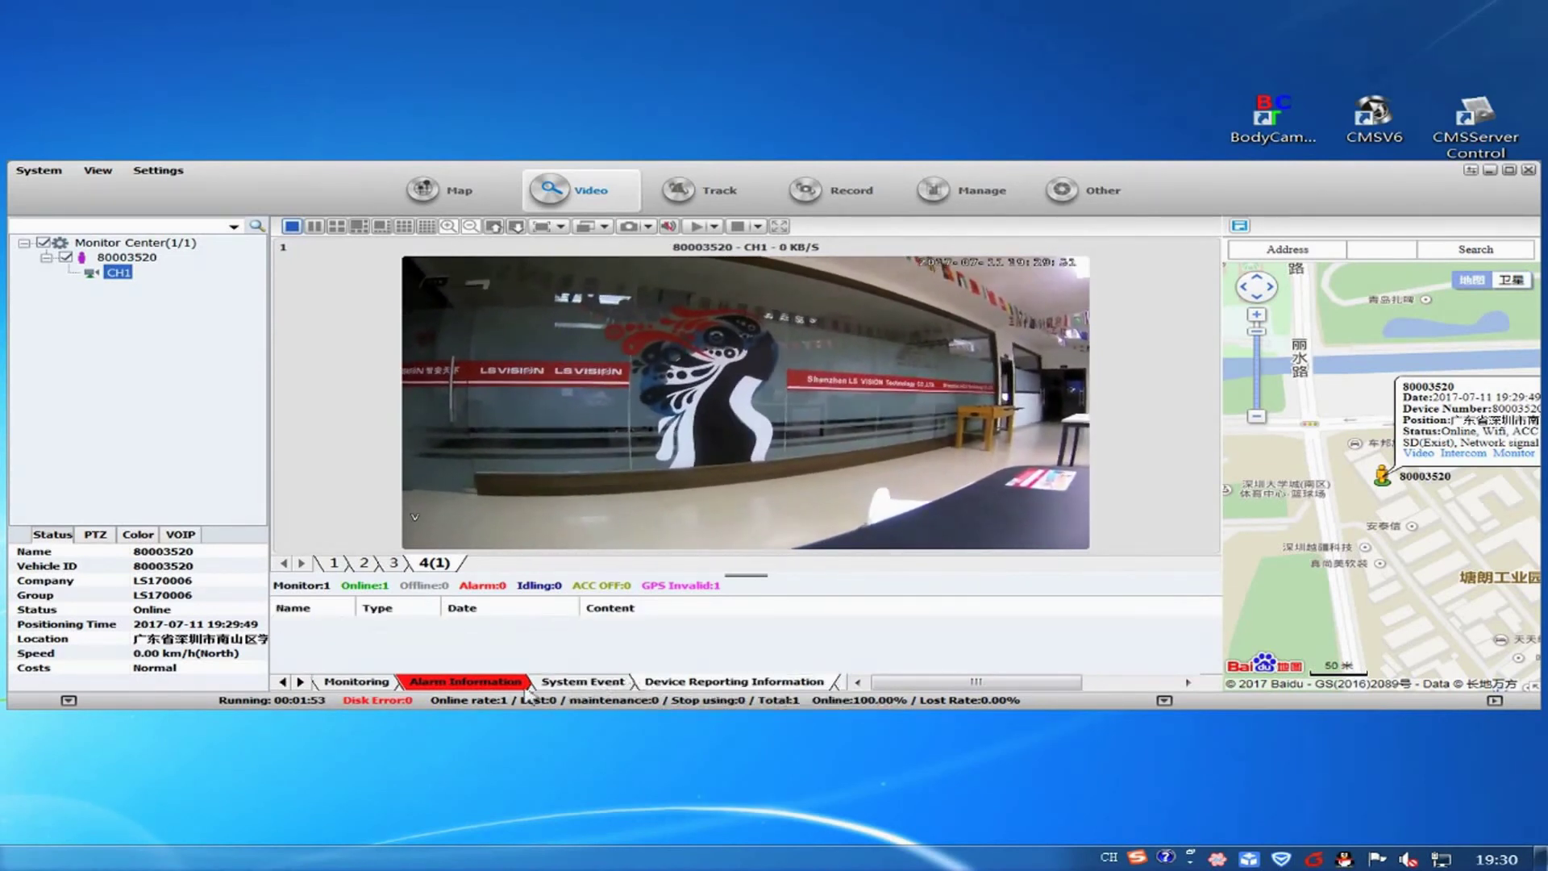
left_click(483, 685)
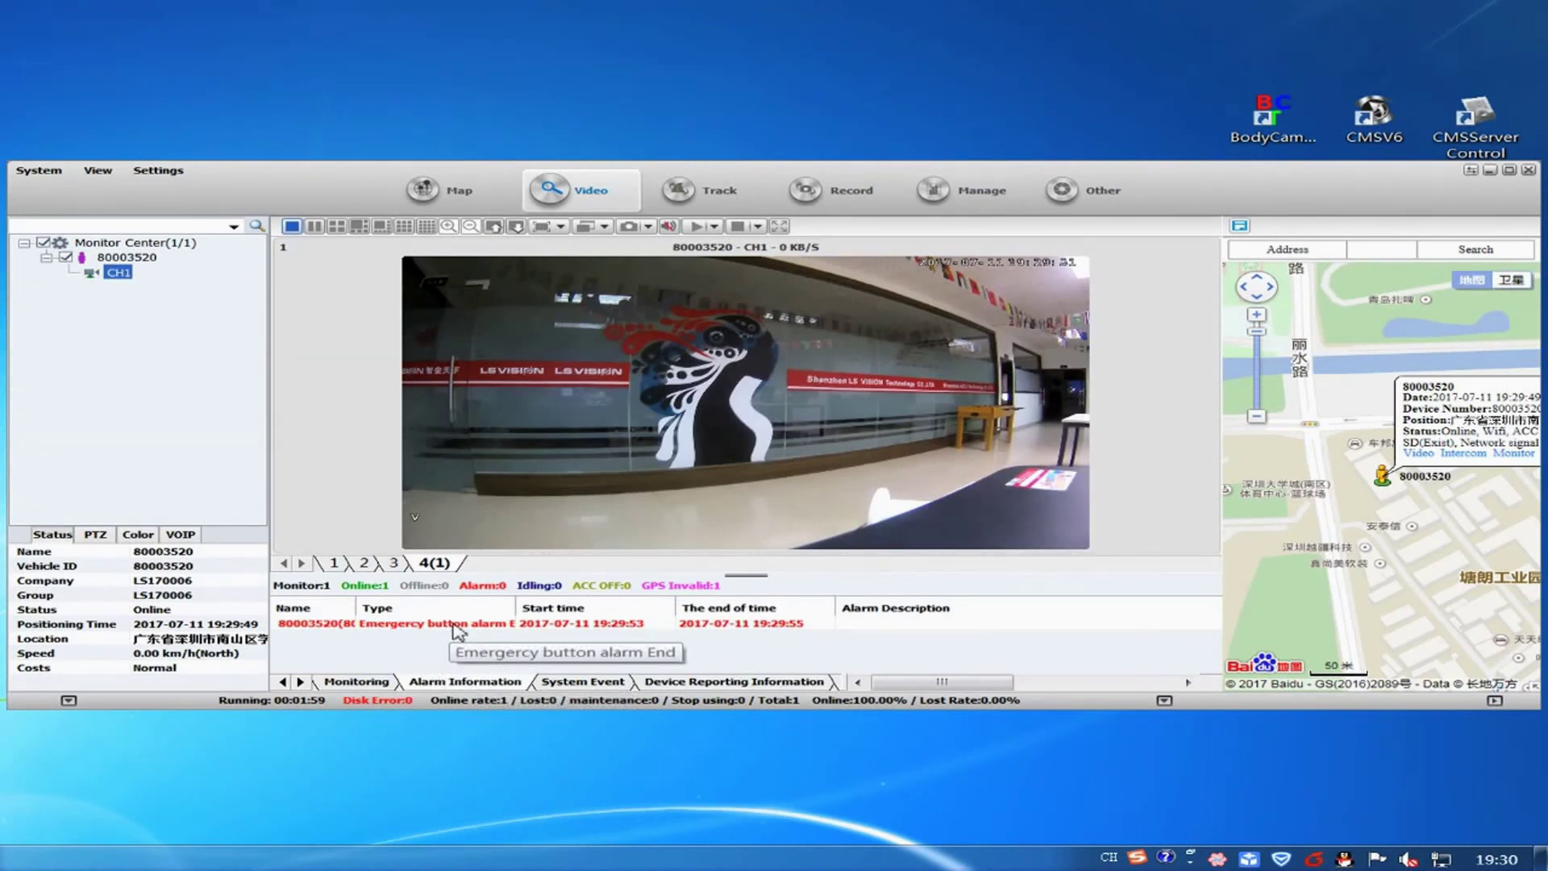
left_click(481, 629)
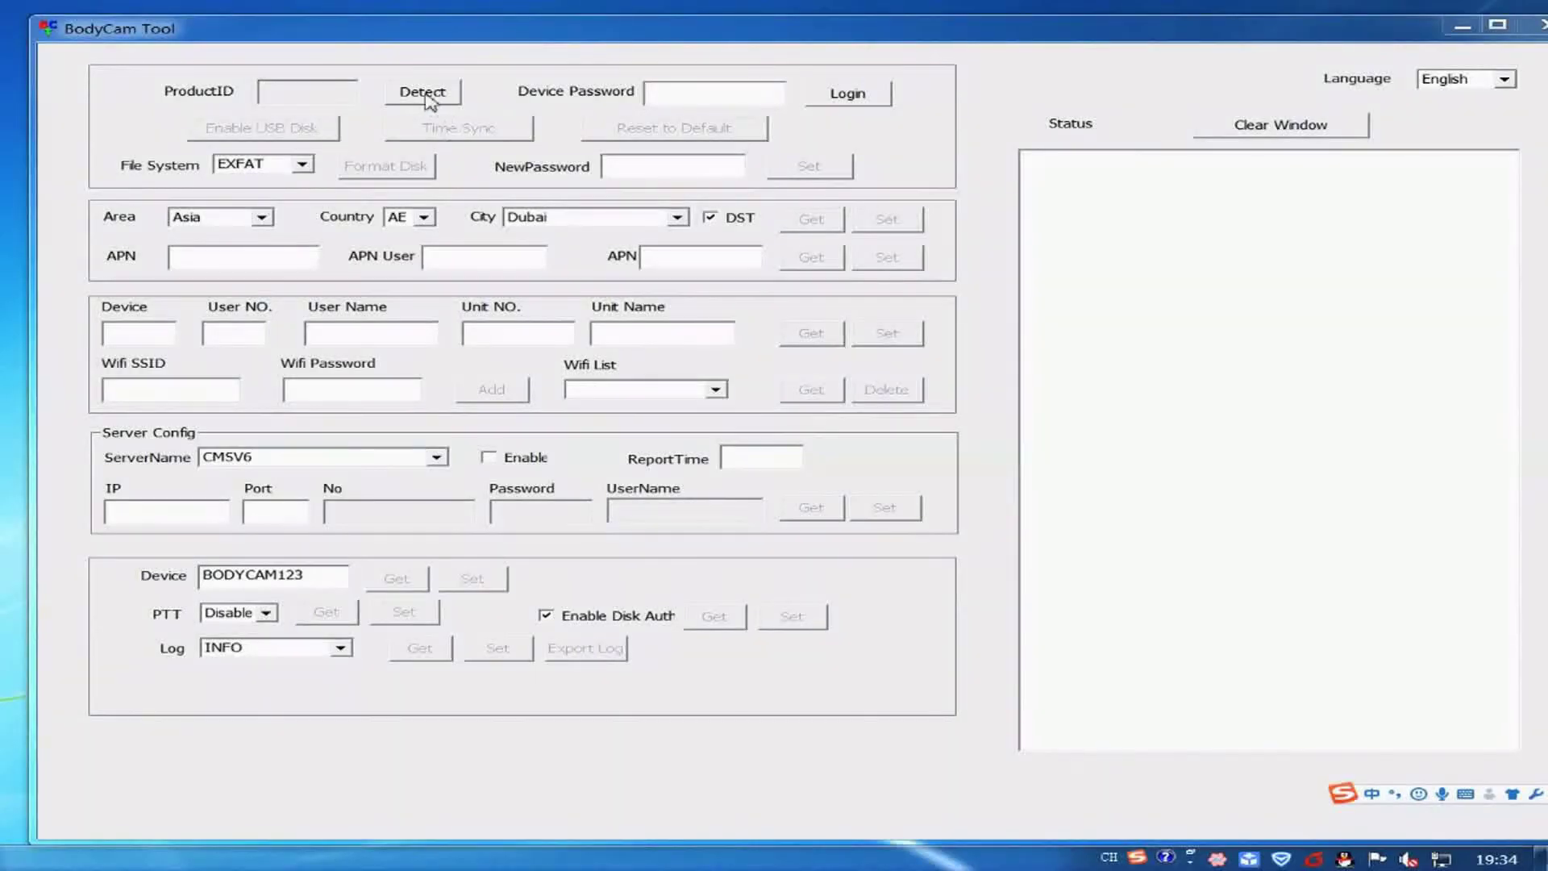
Step: Detect camera BC0B0, log in with the device password, and enable USB disk mode
left_click(428, 95)
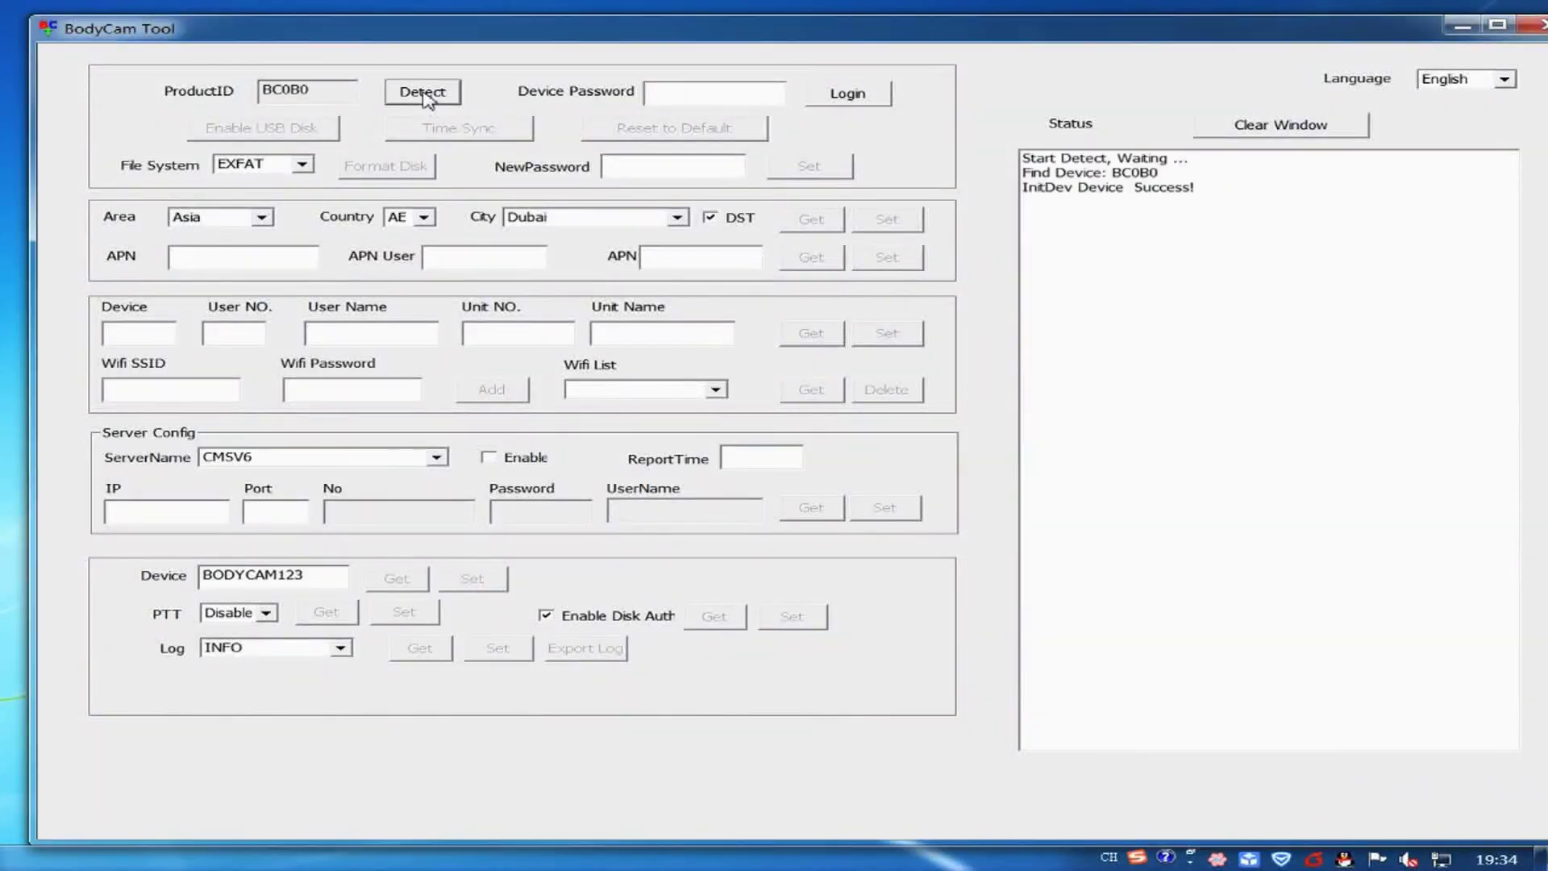
left_click(703, 95)
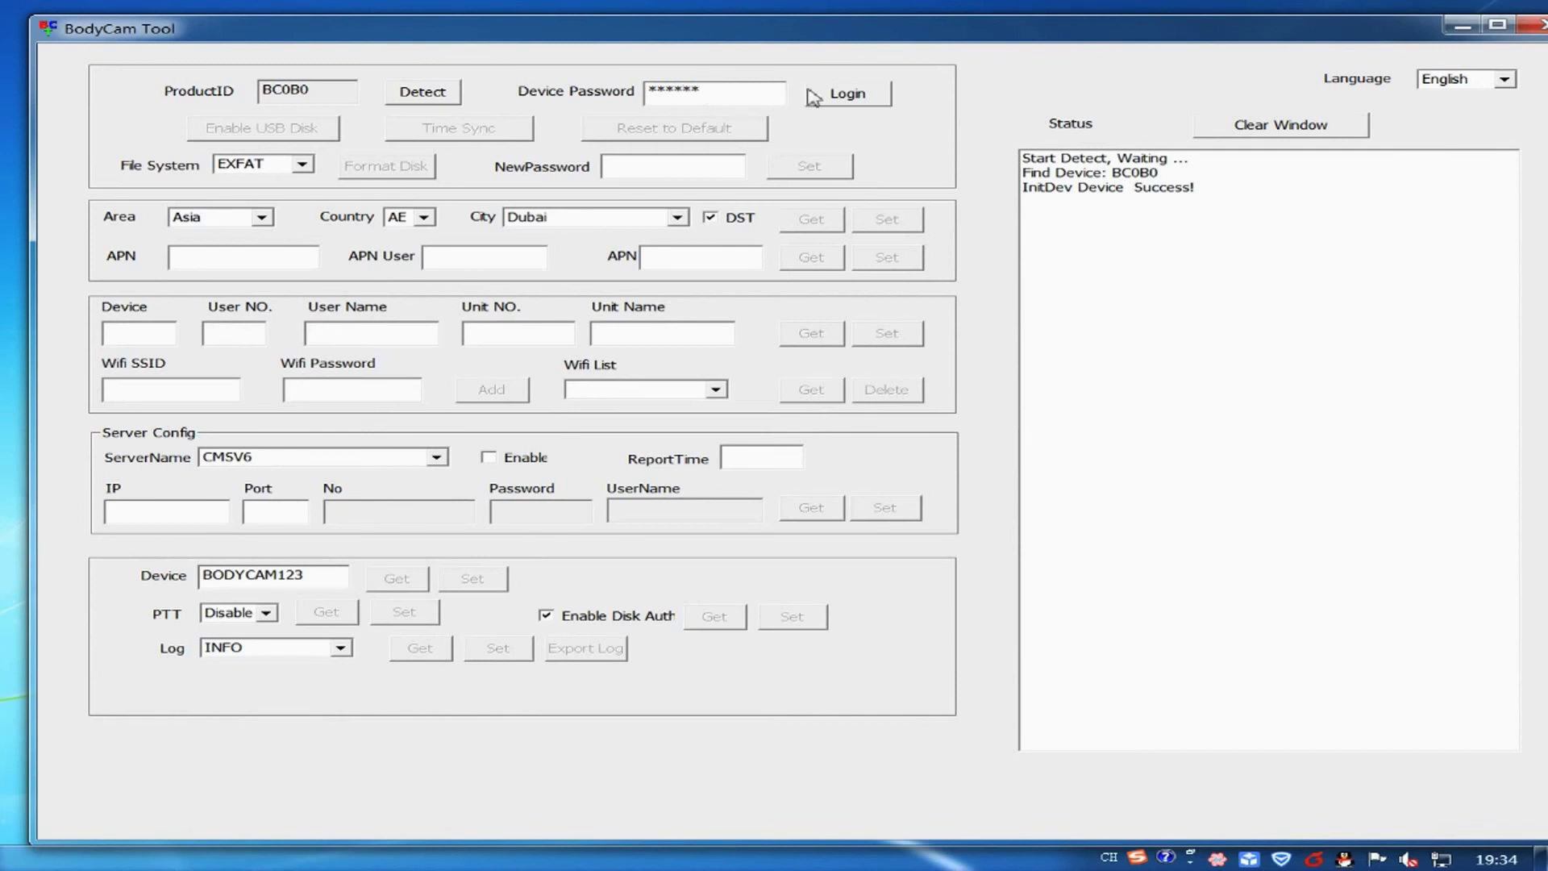
left_click(830, 100)
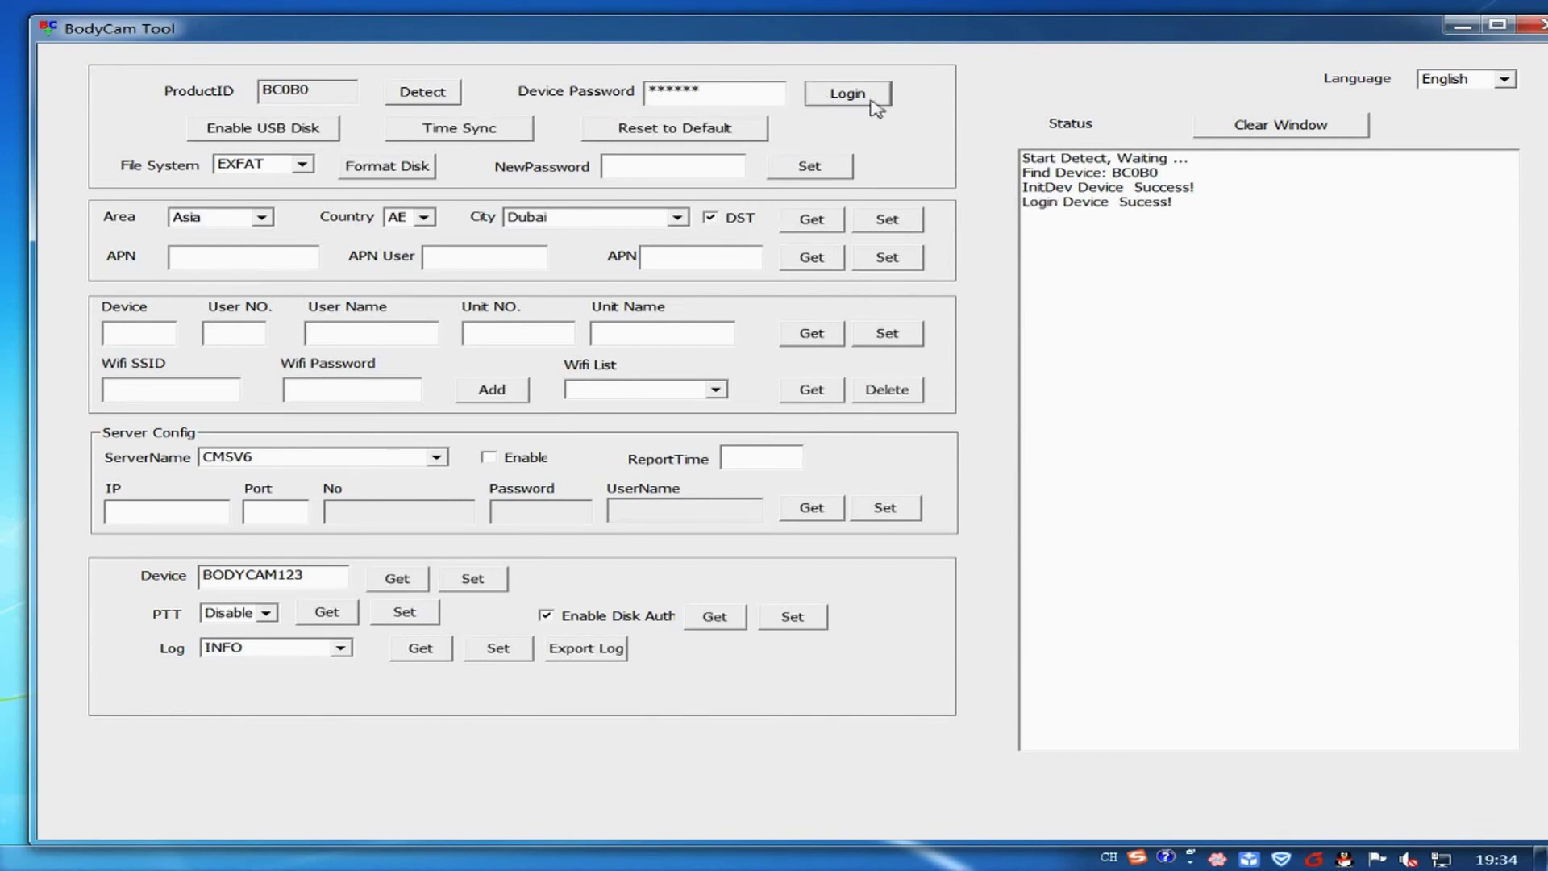
left_click(269, 134)
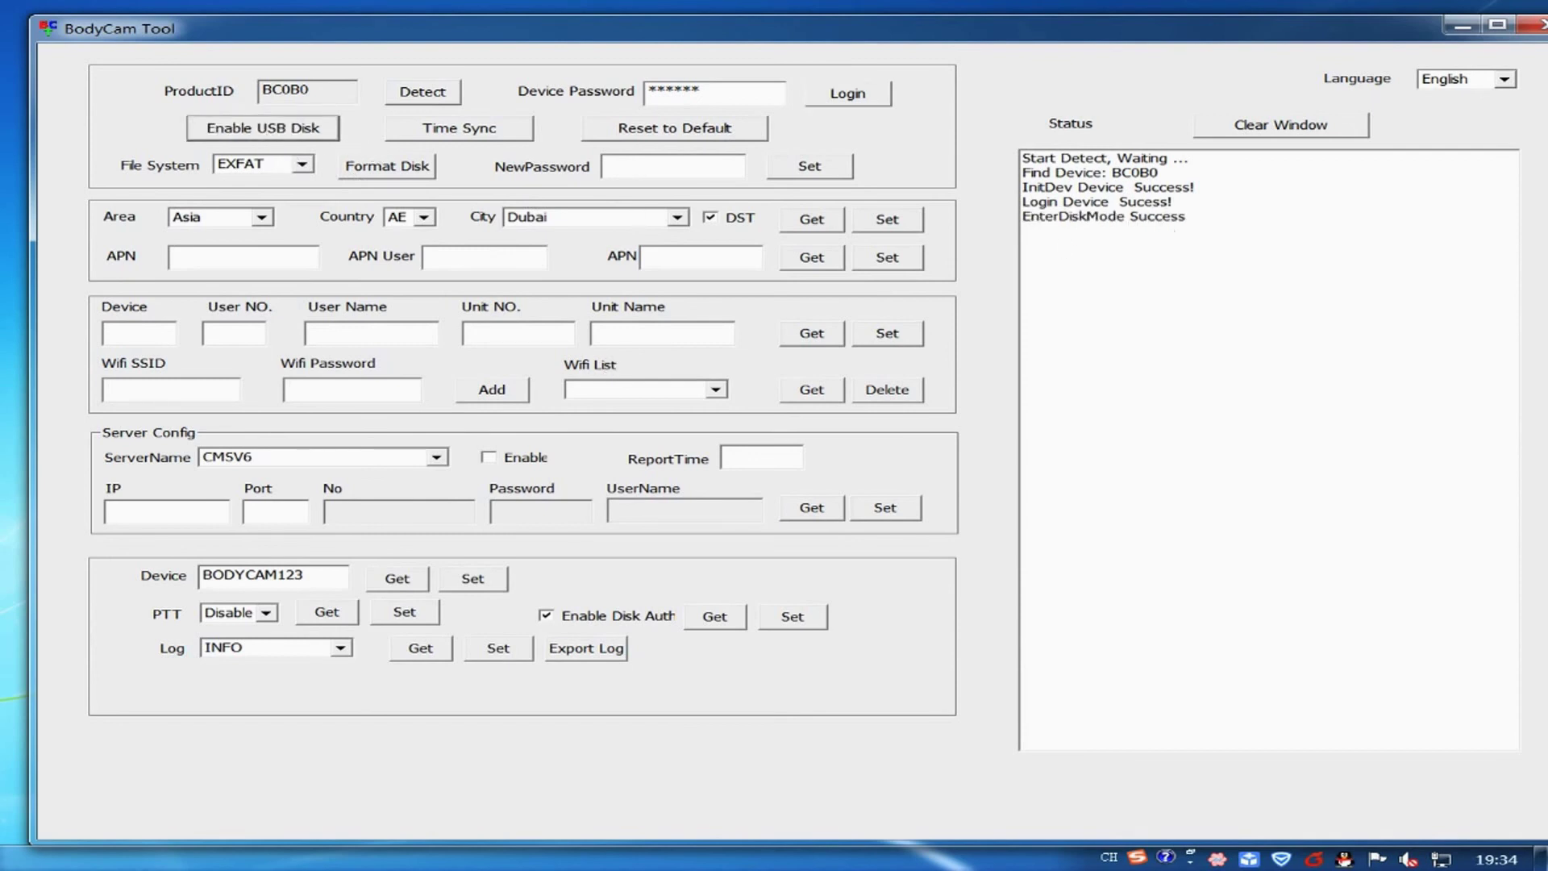
Step: Open the camera's Removable Disk (H:) from the Computer window
key("super+e")
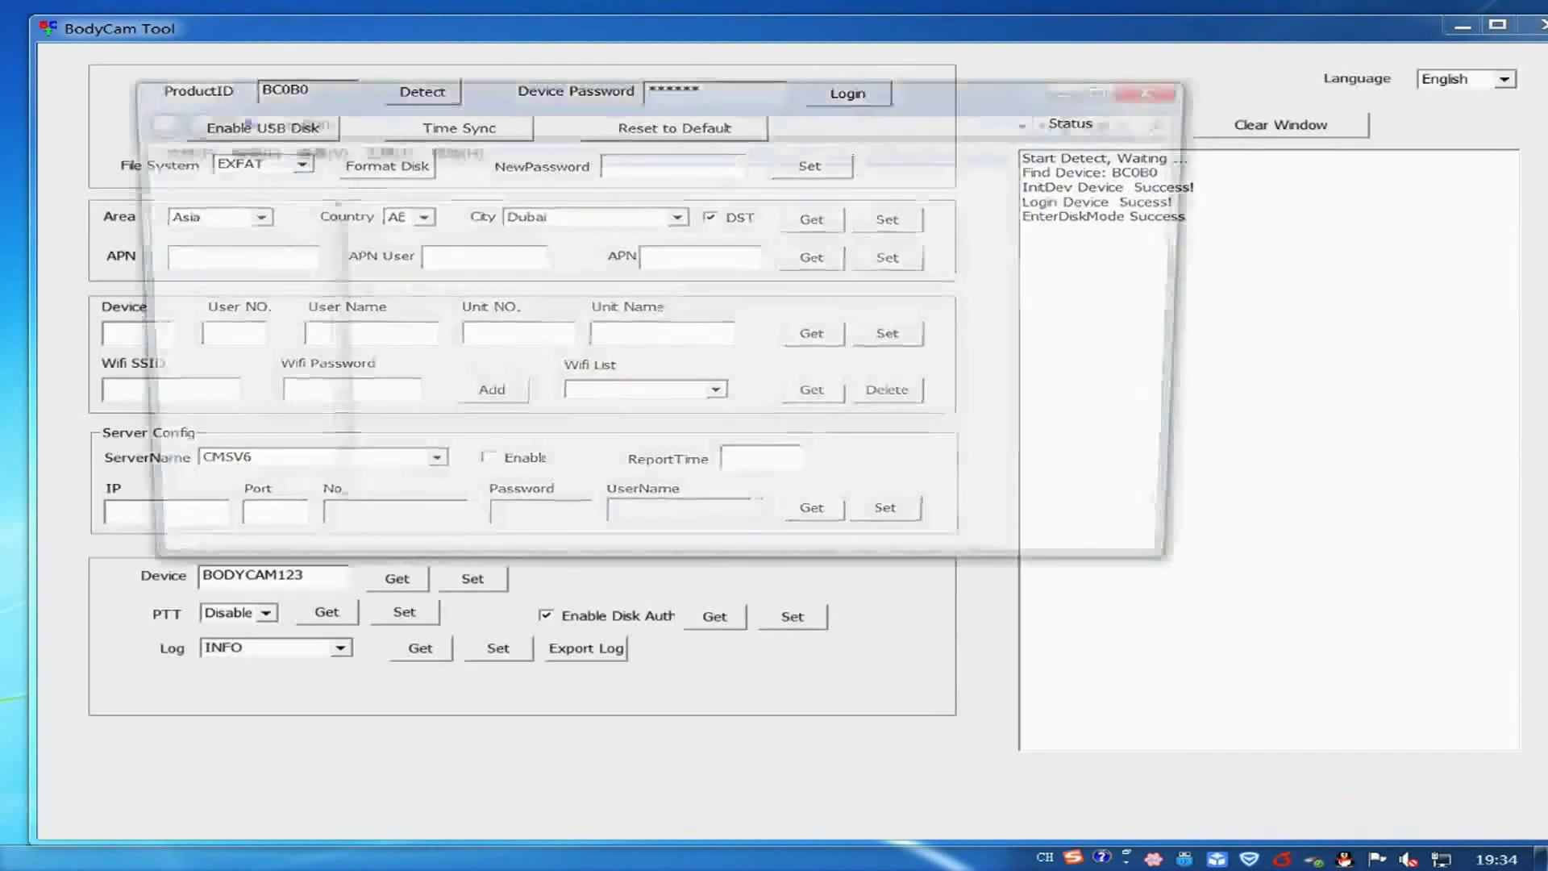
left_click_drag(535, 93, 628, 93)
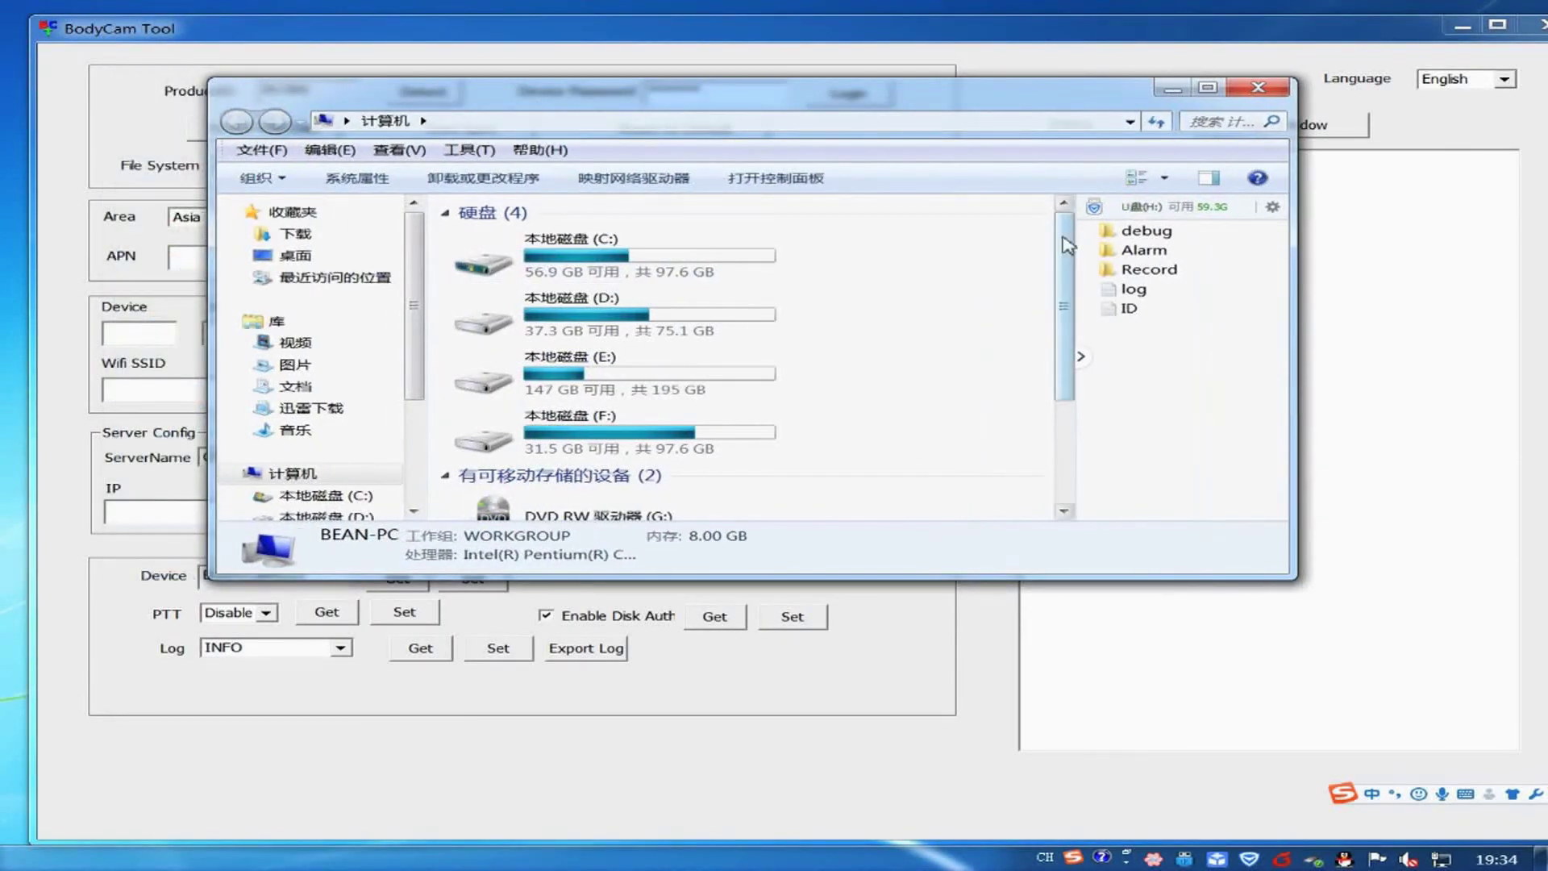
scroll(1066, 375, "down", 5)
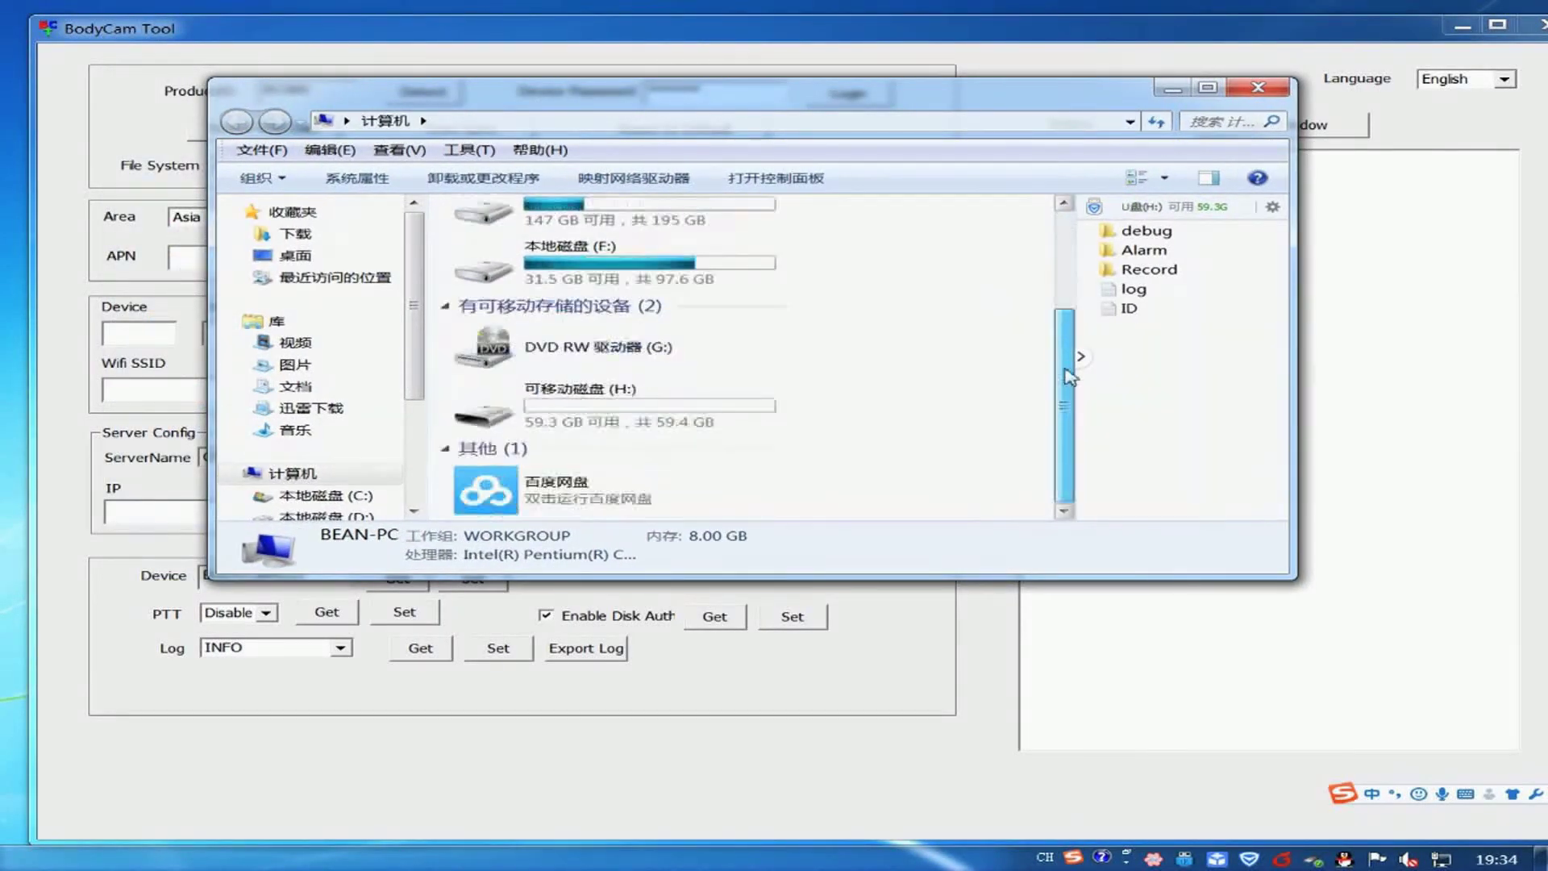
double_click(684, 427)
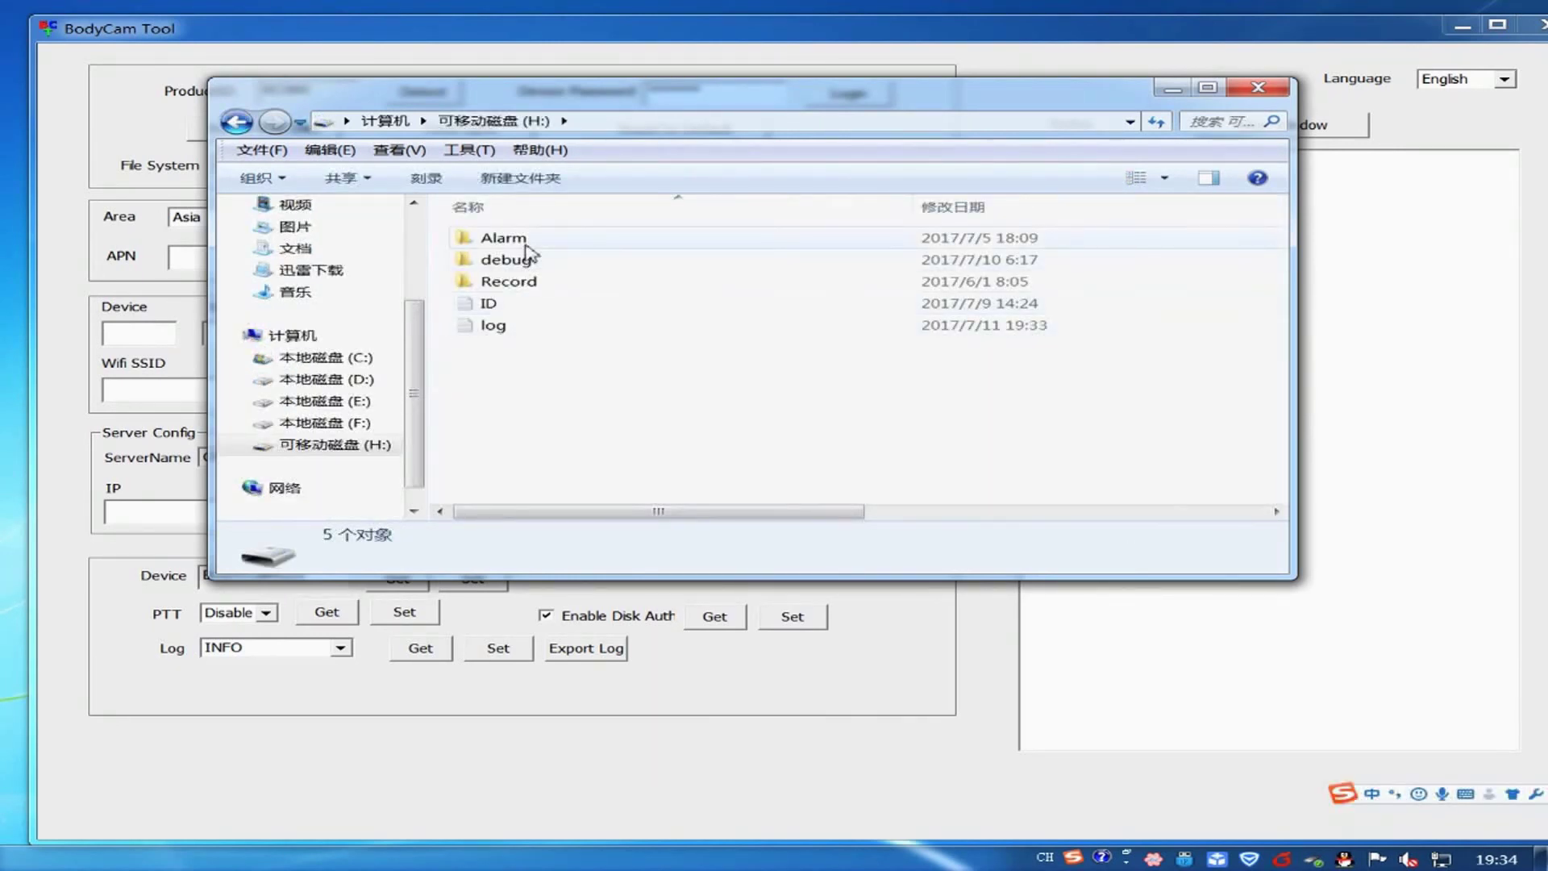
key("Down")
Step: Read the ID and log text files on the camera disk in Notepad
double_click(496, 309)
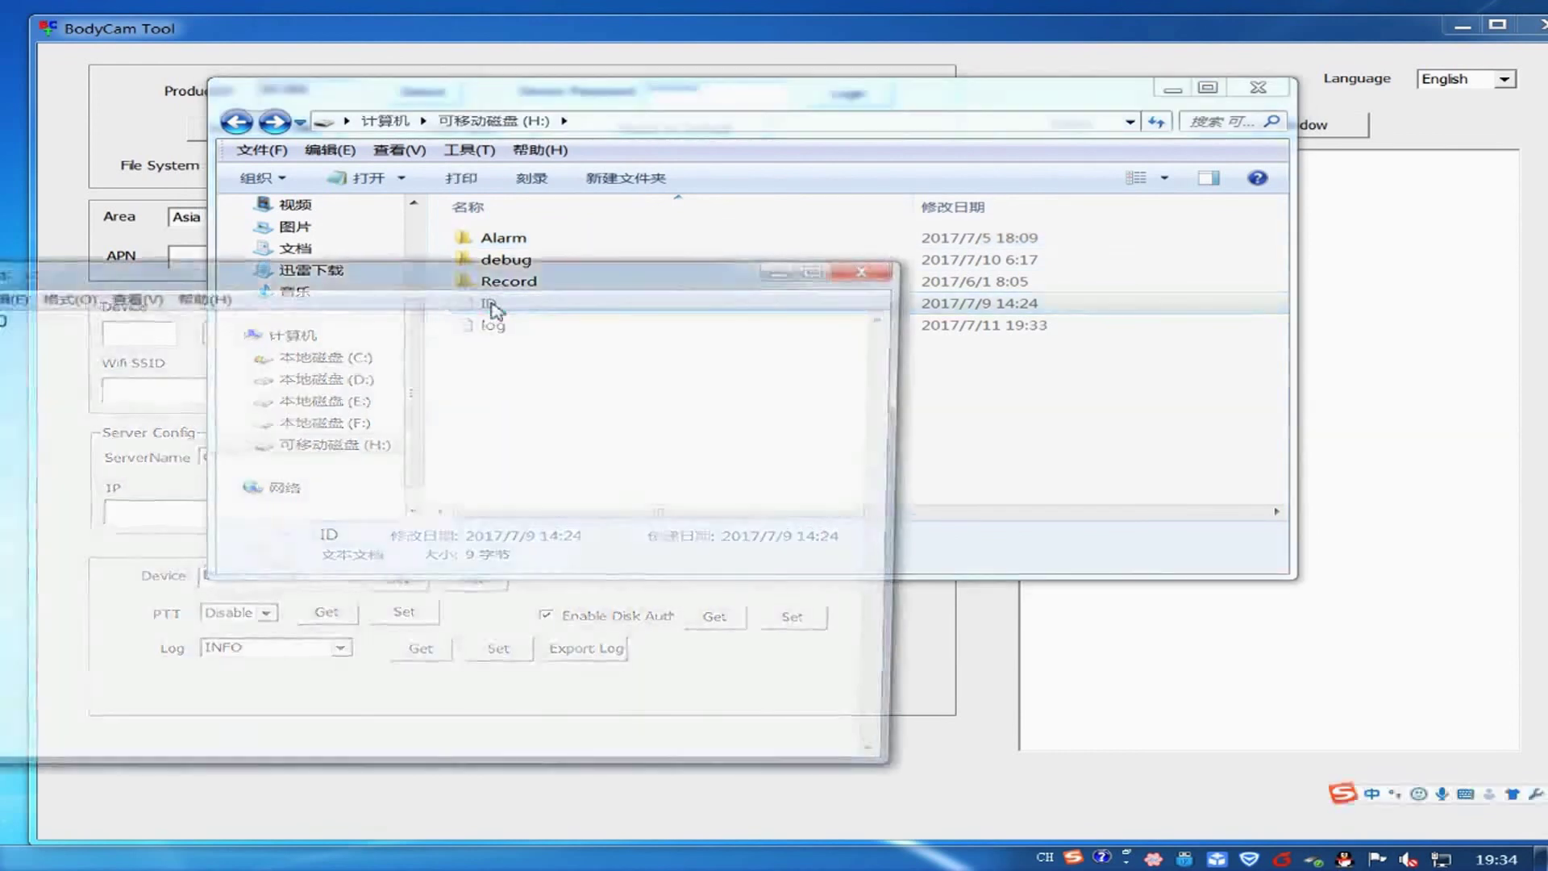
left_click_drag(657, 276, 937, 289)
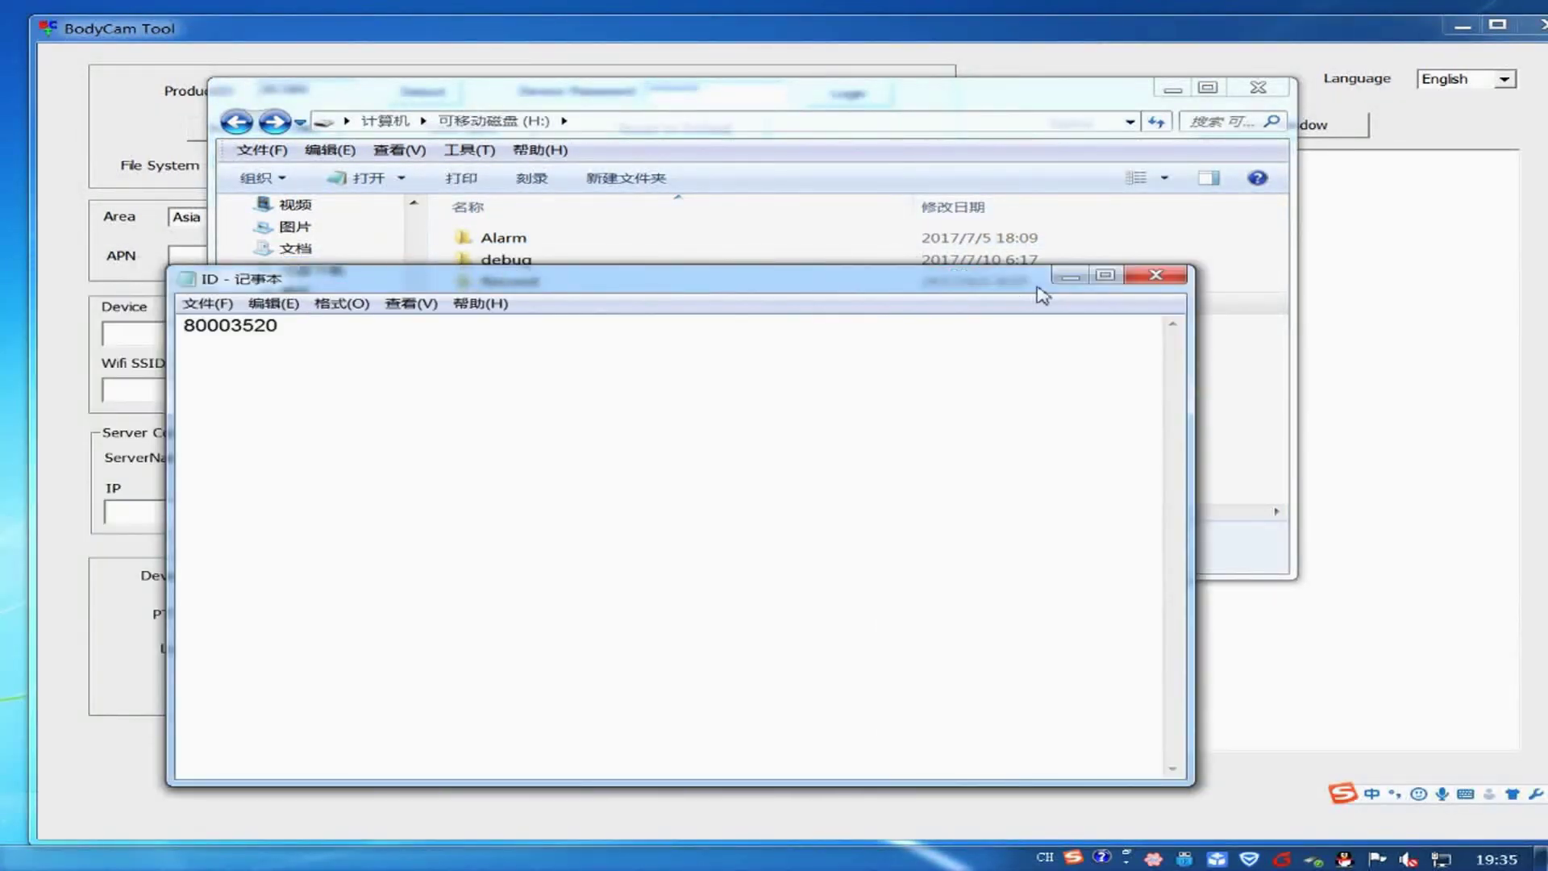
left_click(1156, 275)
double_click(493, 326)
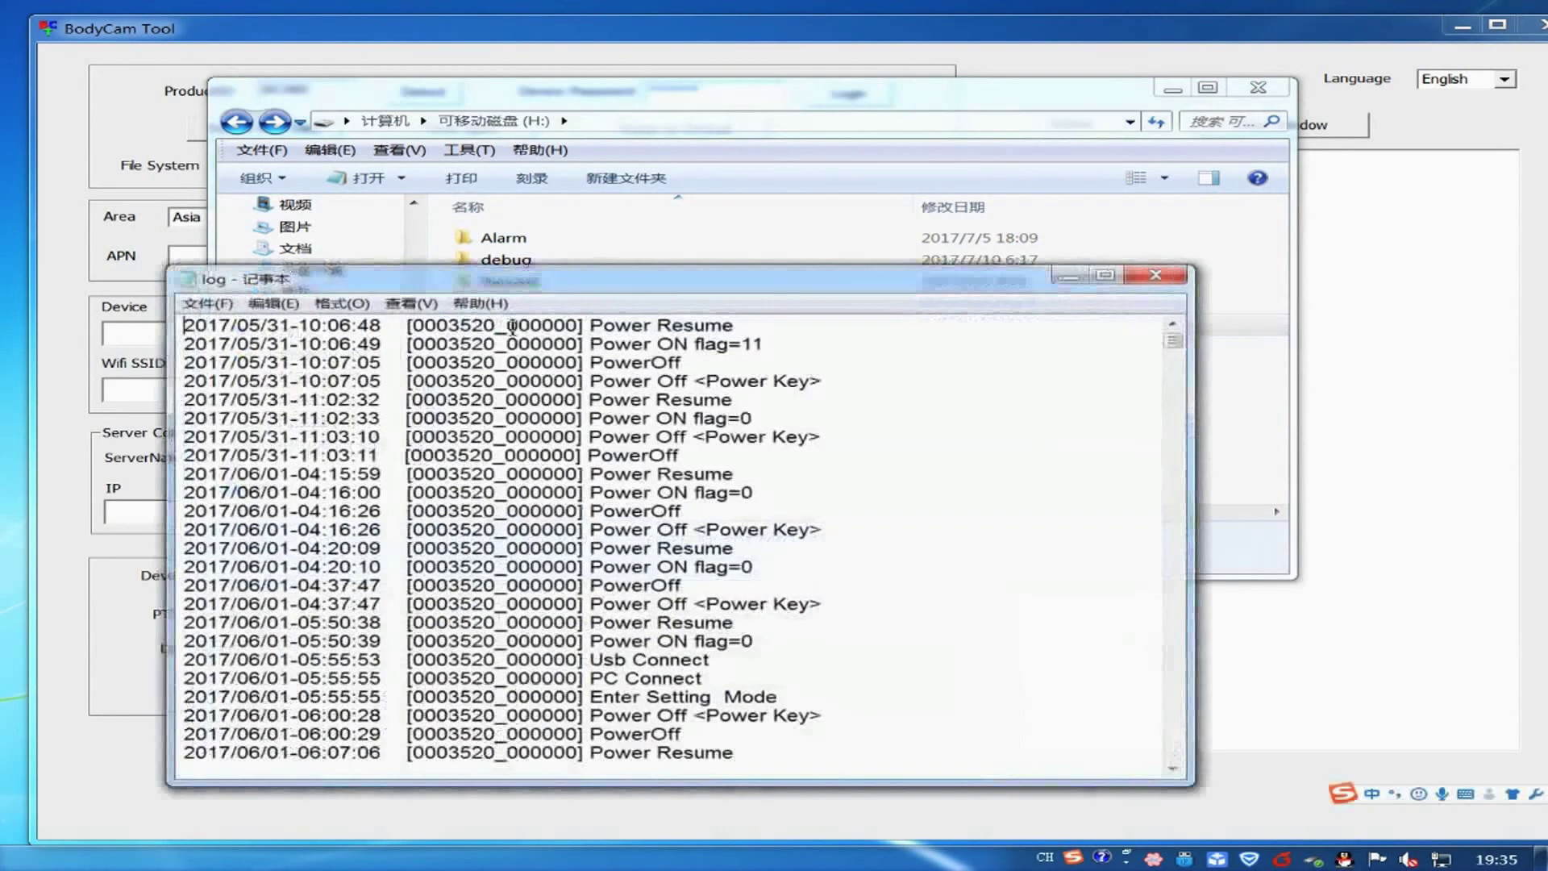
scroll(502, 349, "down", 12)
left_click(1156, 275)
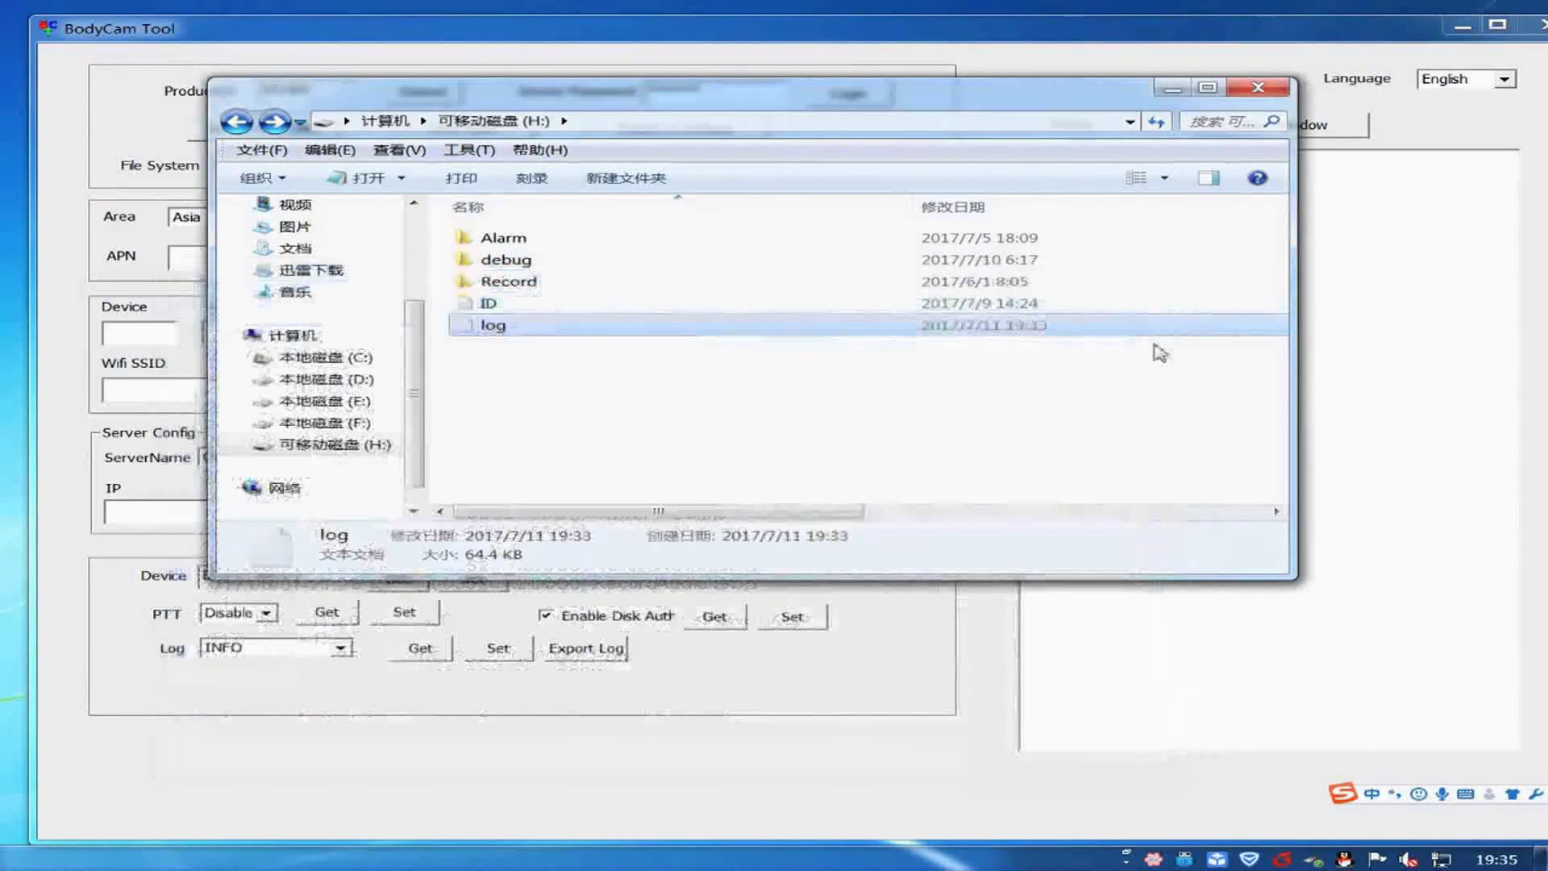
Step: View the first snapshot in H:\Record\Jpg\20170706_16, then return to the Jpg folder
double_click(534, 286)
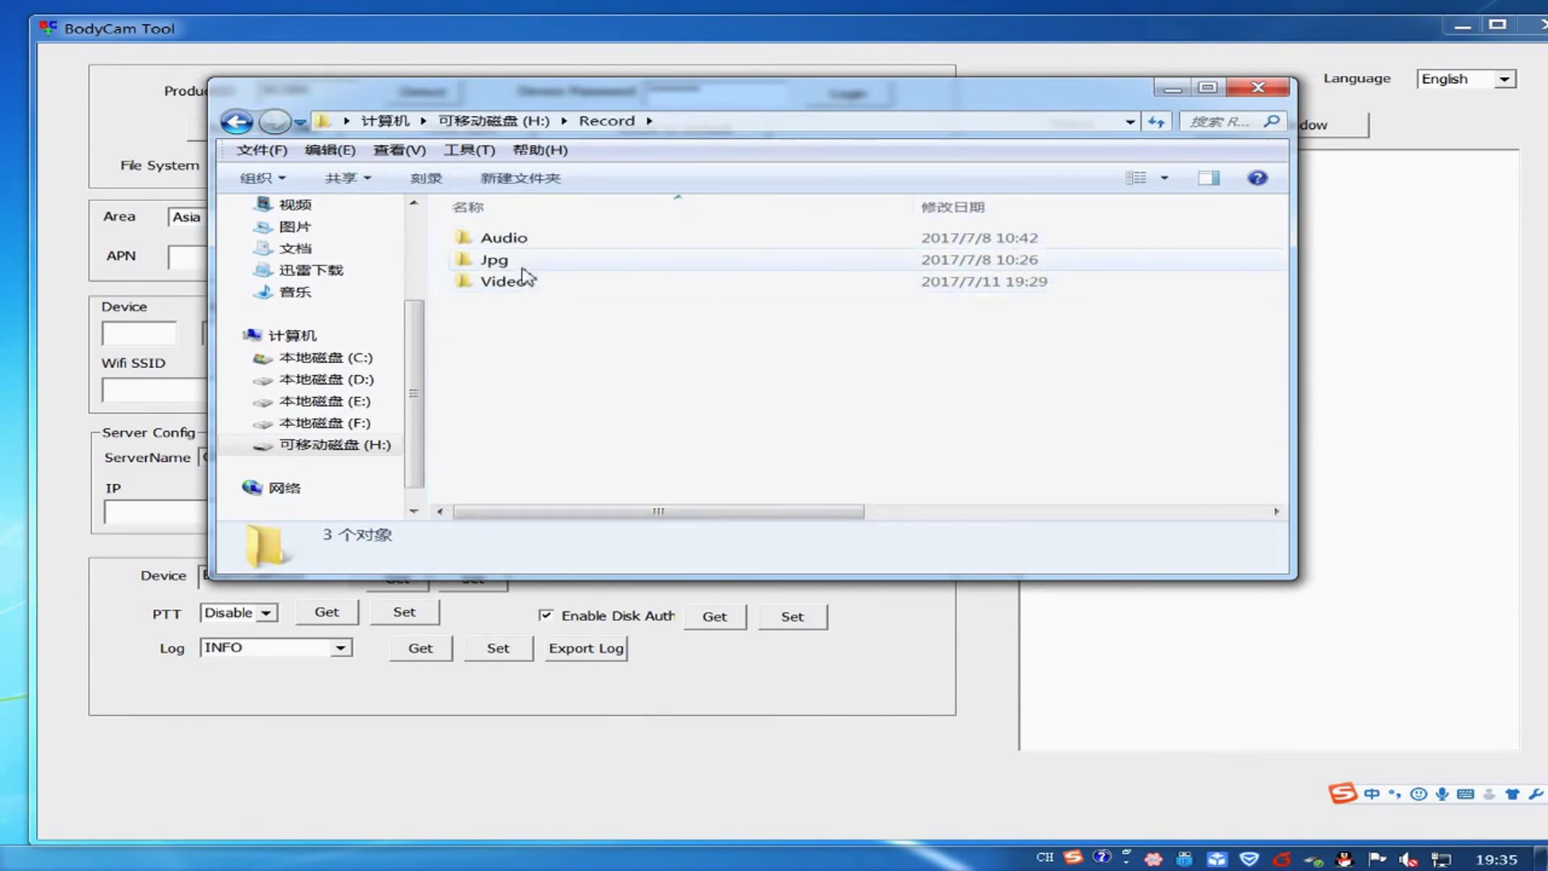
double_click(523, 260)
double_click(522, 242)
double_click(522, 240)
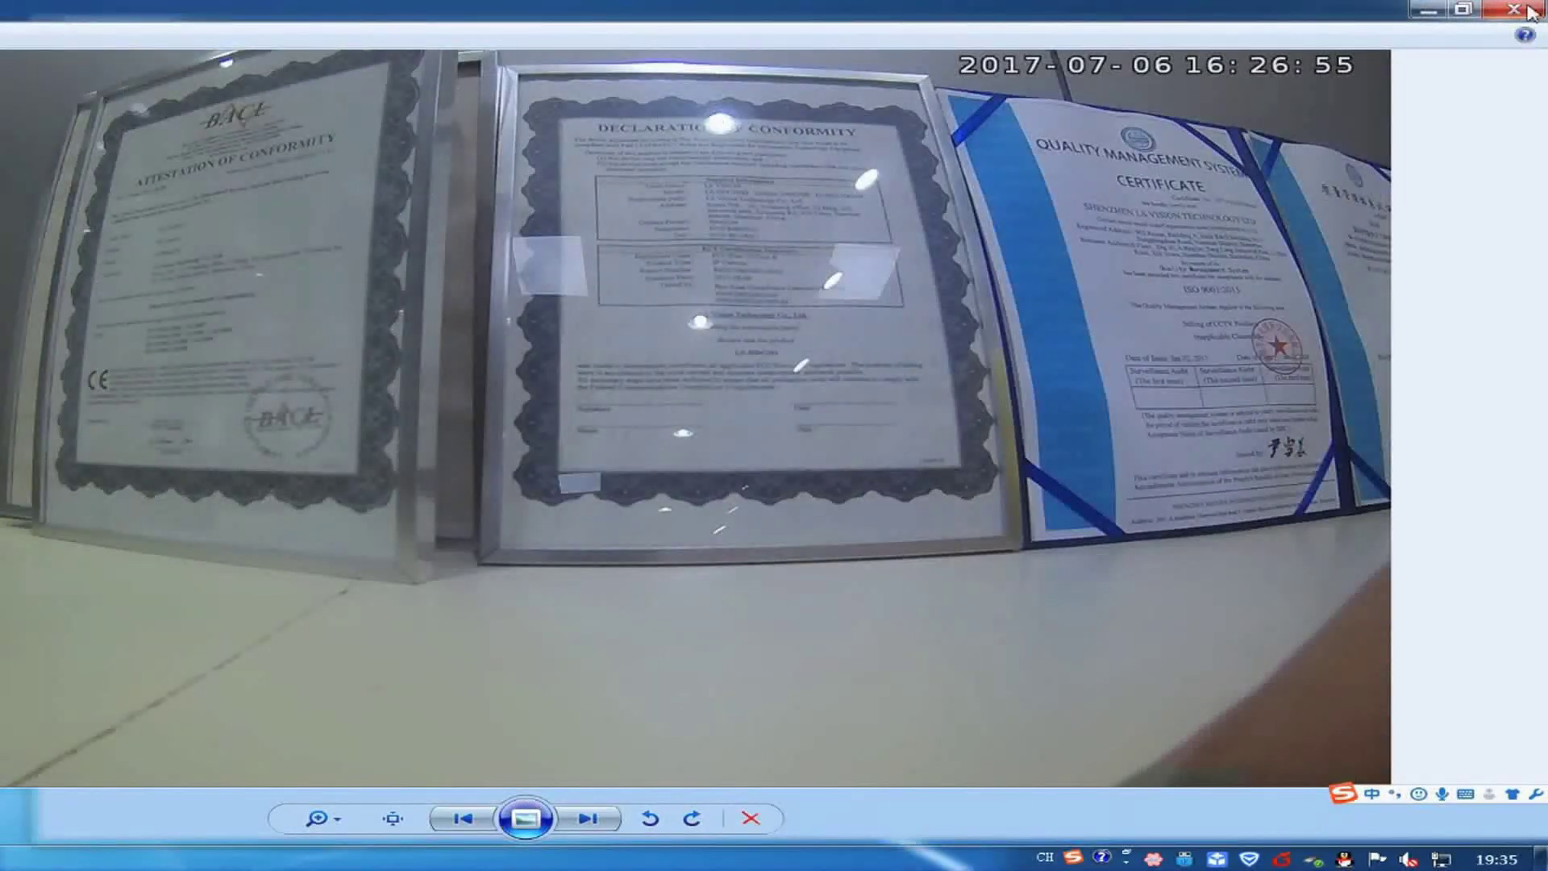
left_click(1513, 9)
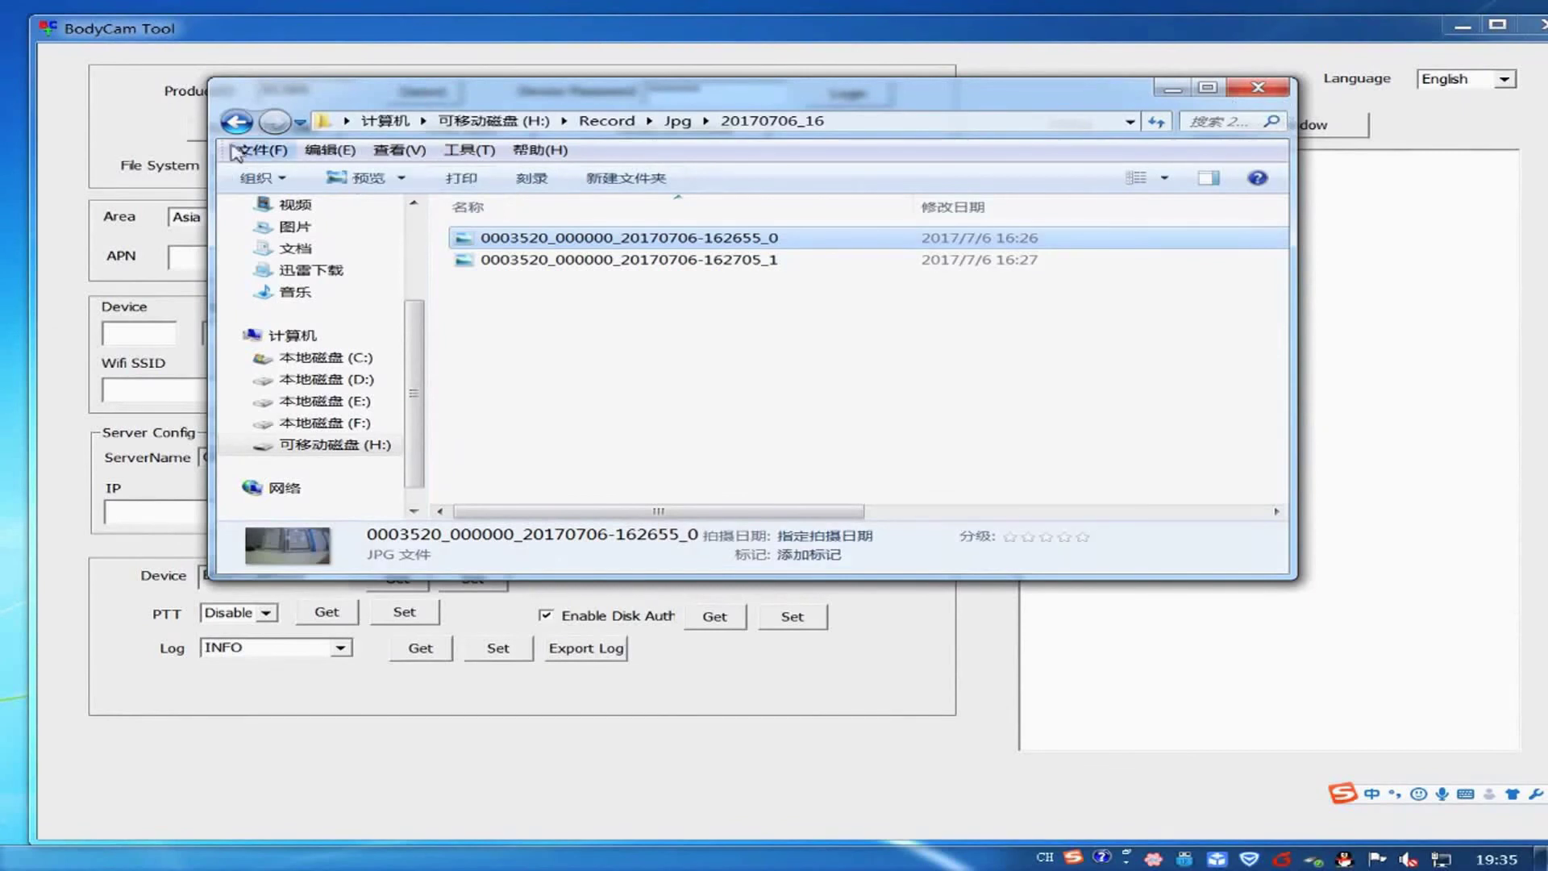
key("alt+Left")
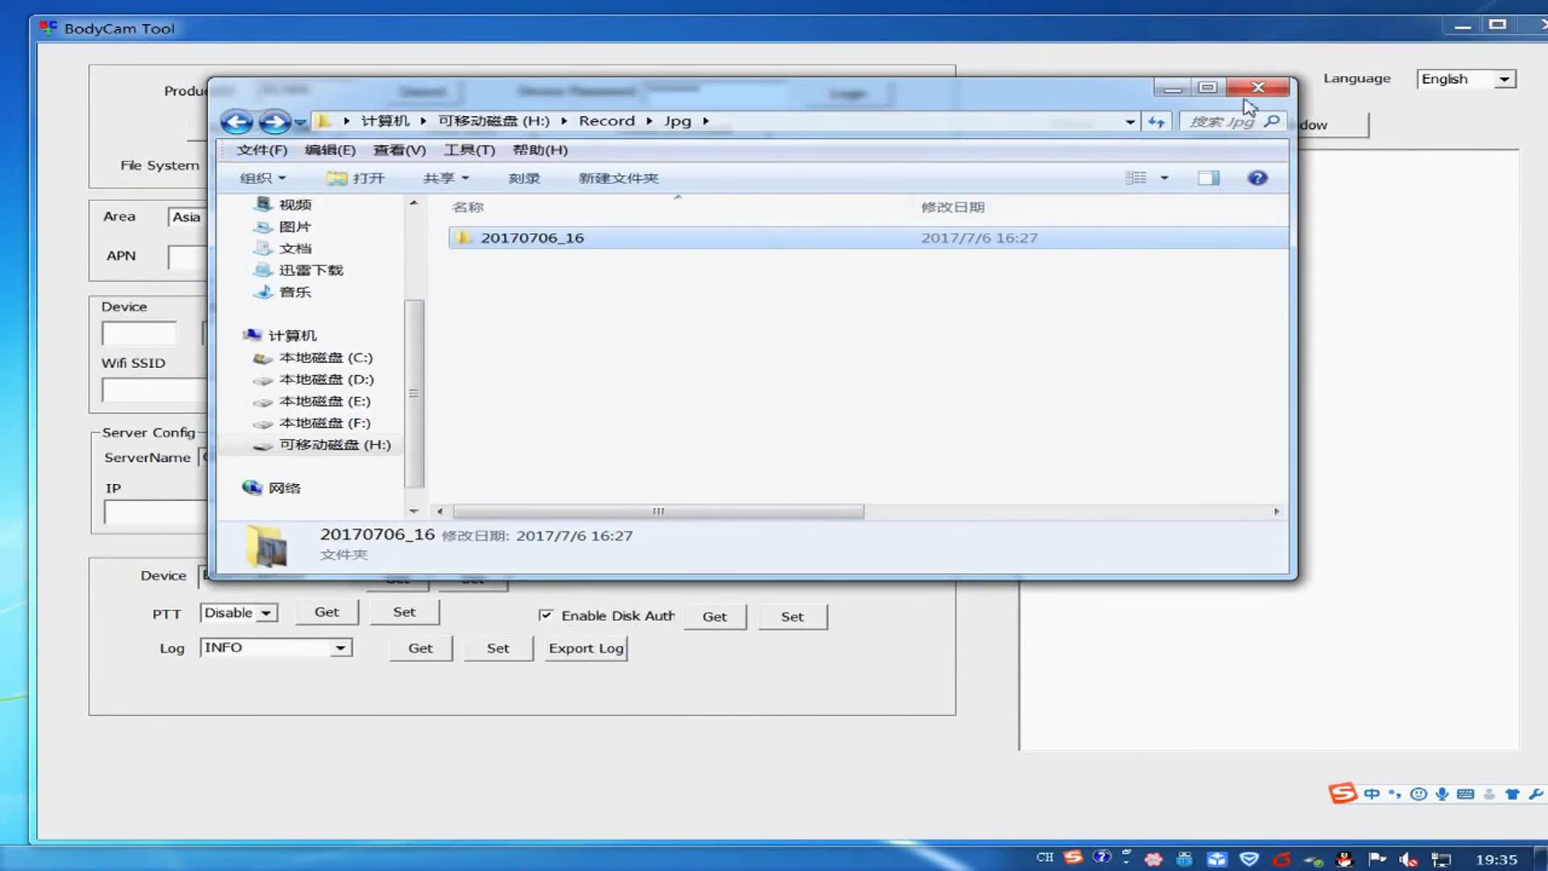